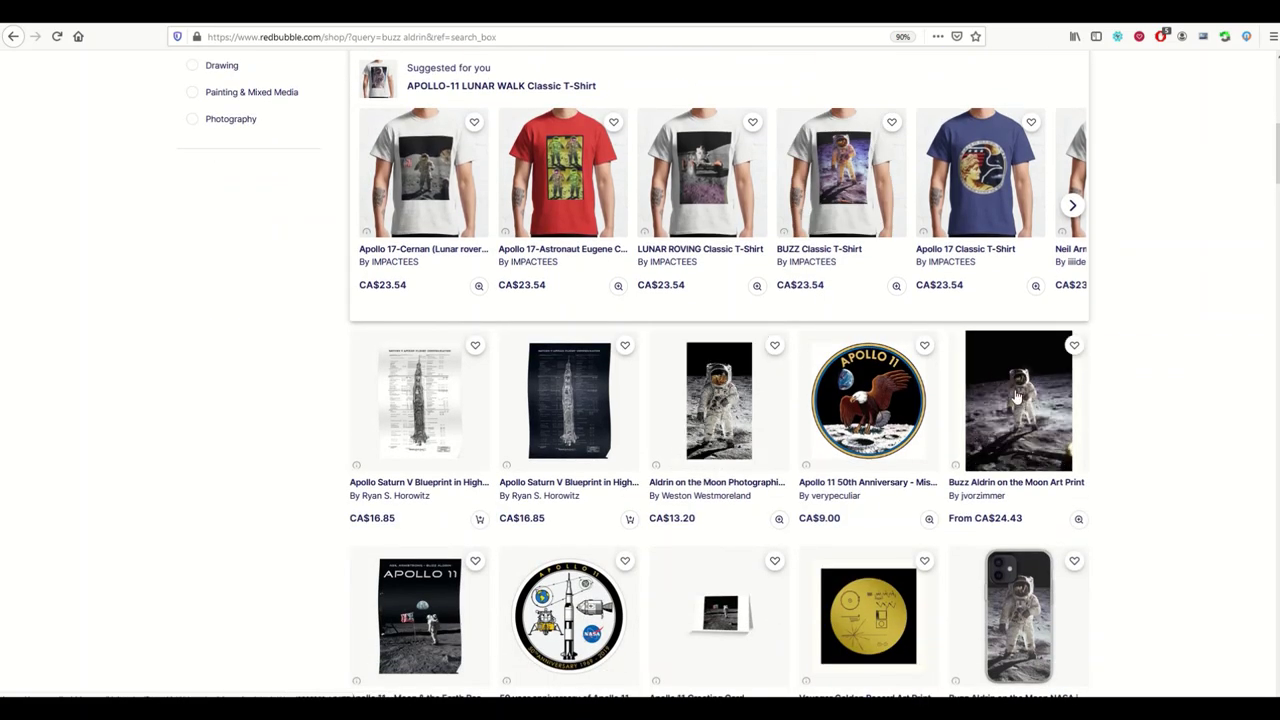
- Browse the Buzz Aldrin search results to examine existing Apollo 11 and moon-landing products
scroll(1012, 405, "down", 4)
scroll(1010, 405, "down", 3)
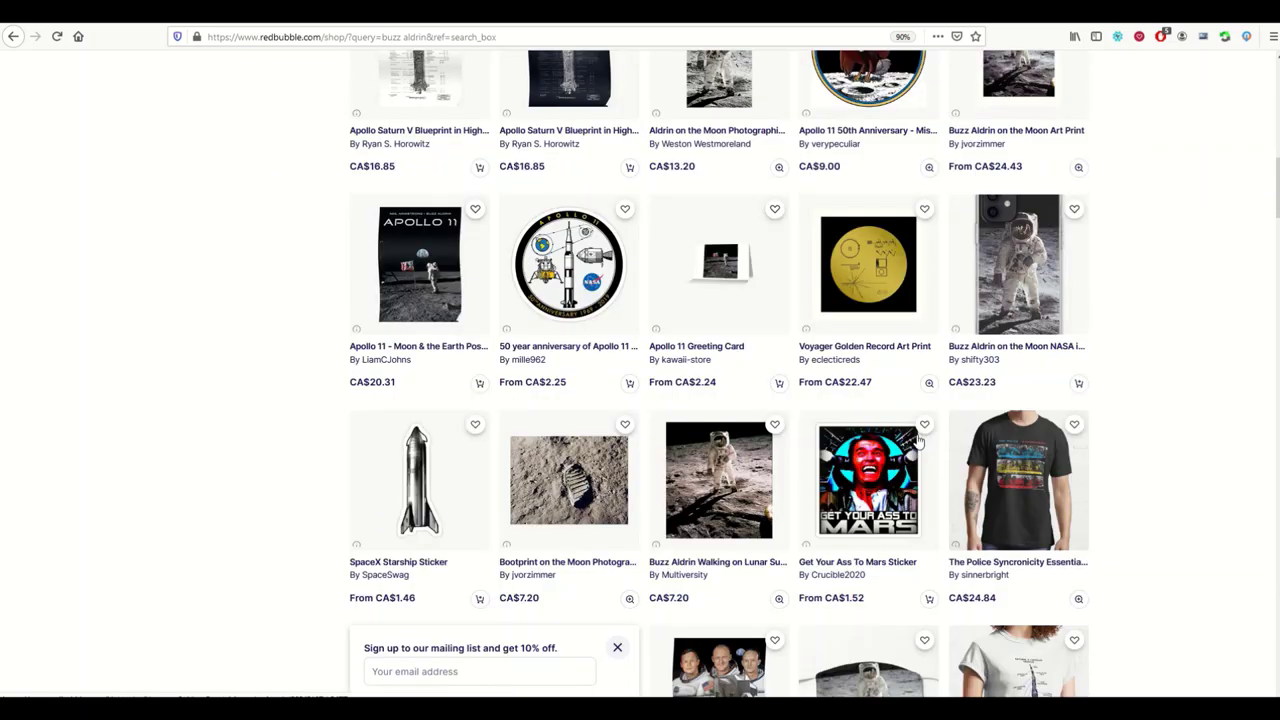
scroll(834, 541, "down", 2)
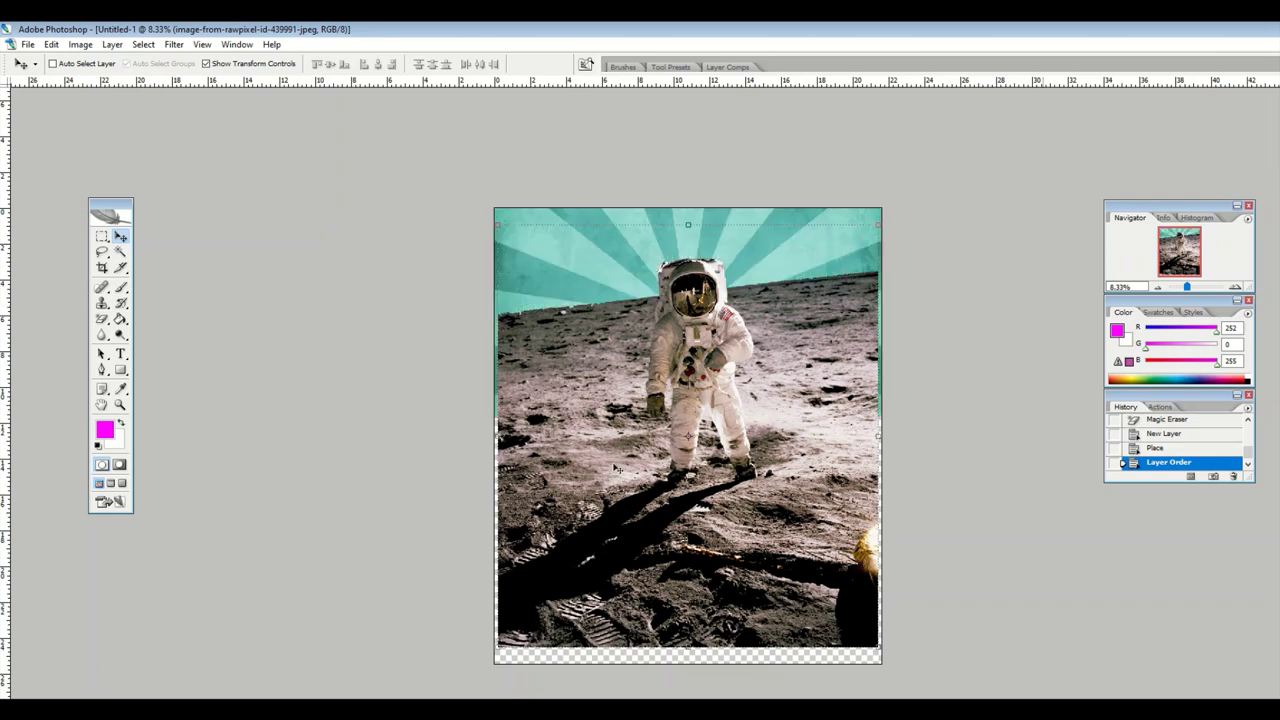
- Switch to Photoshop and move the moon-surface astronaut layer down until it covers the bottom edge of the canvas
left_click_drag(380, 90, 1117, 478)
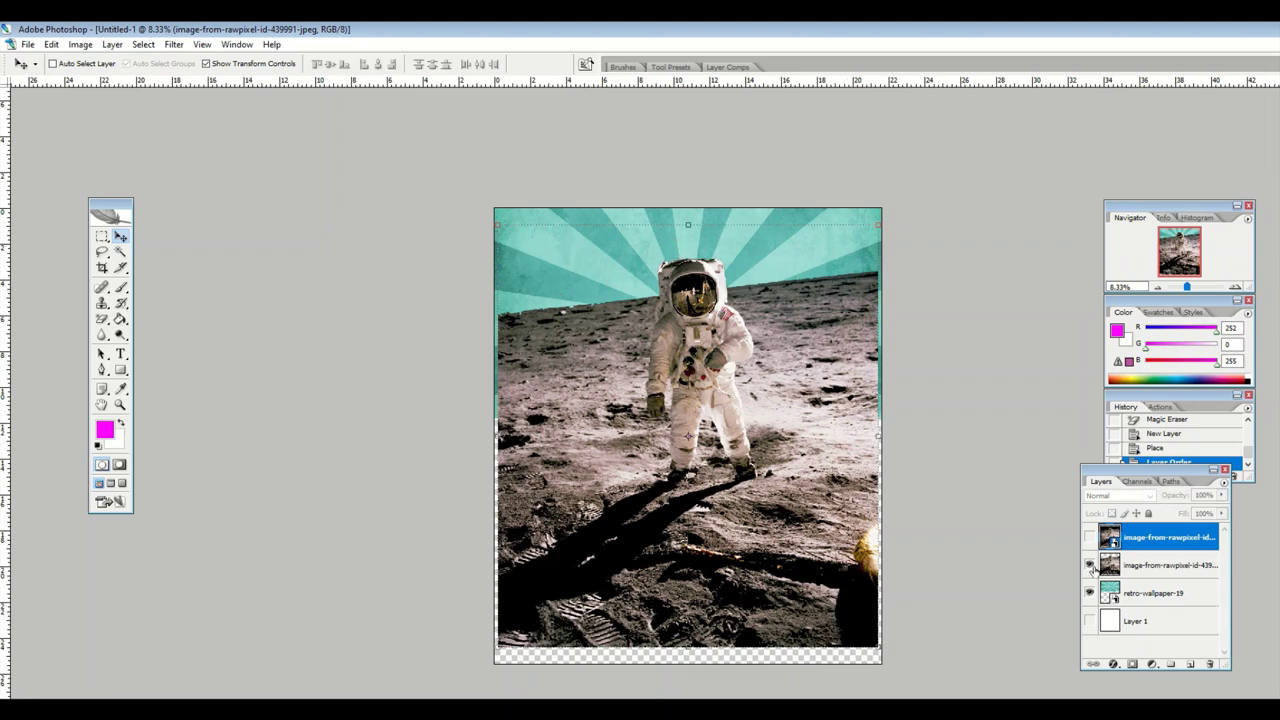
left_click(1145, 568)
left_click_drag(688, 445, 686, 522)
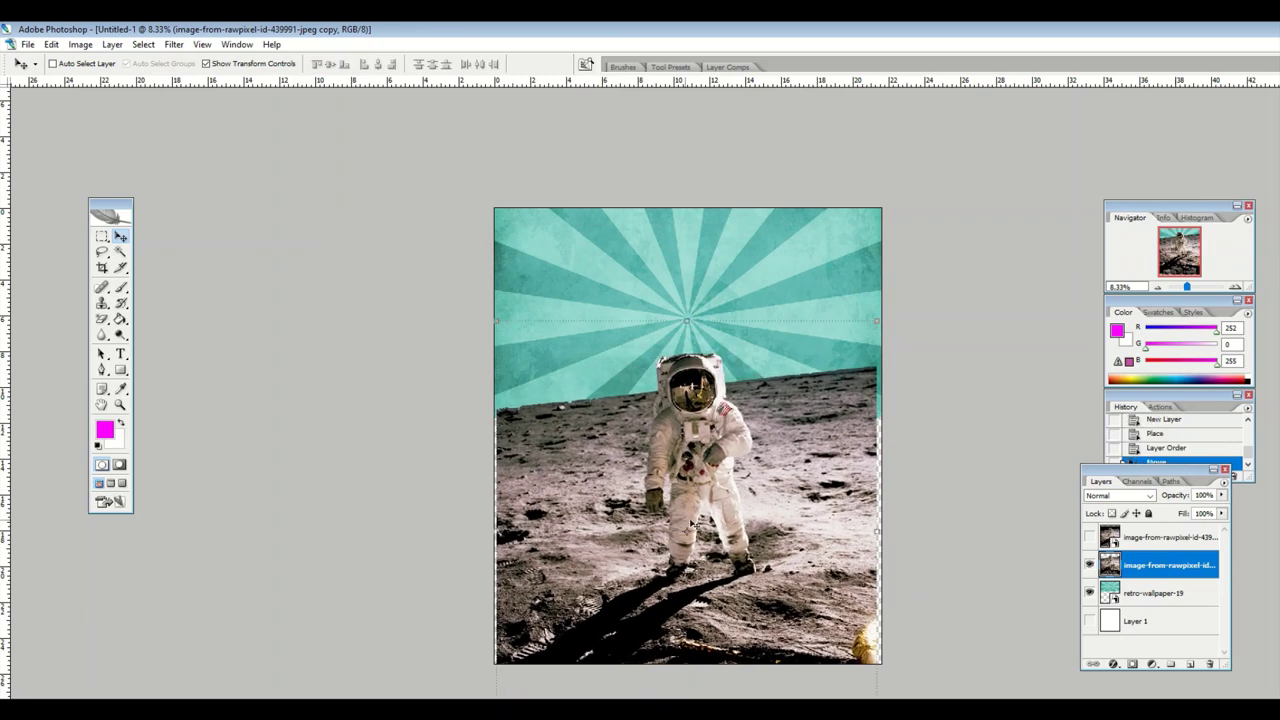
- Stretch the retro-wallpaper-19 layer vertically to 718.6% height so it reaches the canvas's bottom edge, and apply the placement
left_click(1145, 596)
key("ctrl+t")
left_click_drag(688, 472, 688, 663)
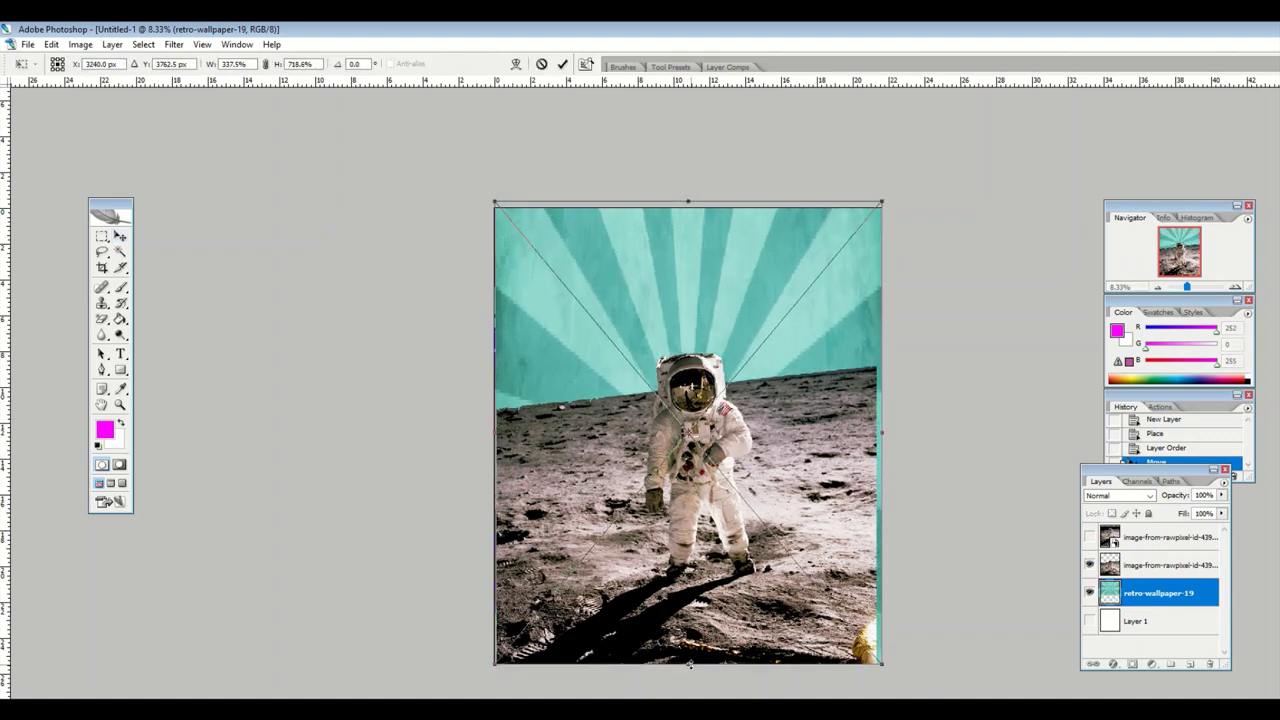
left_click(120, 236)
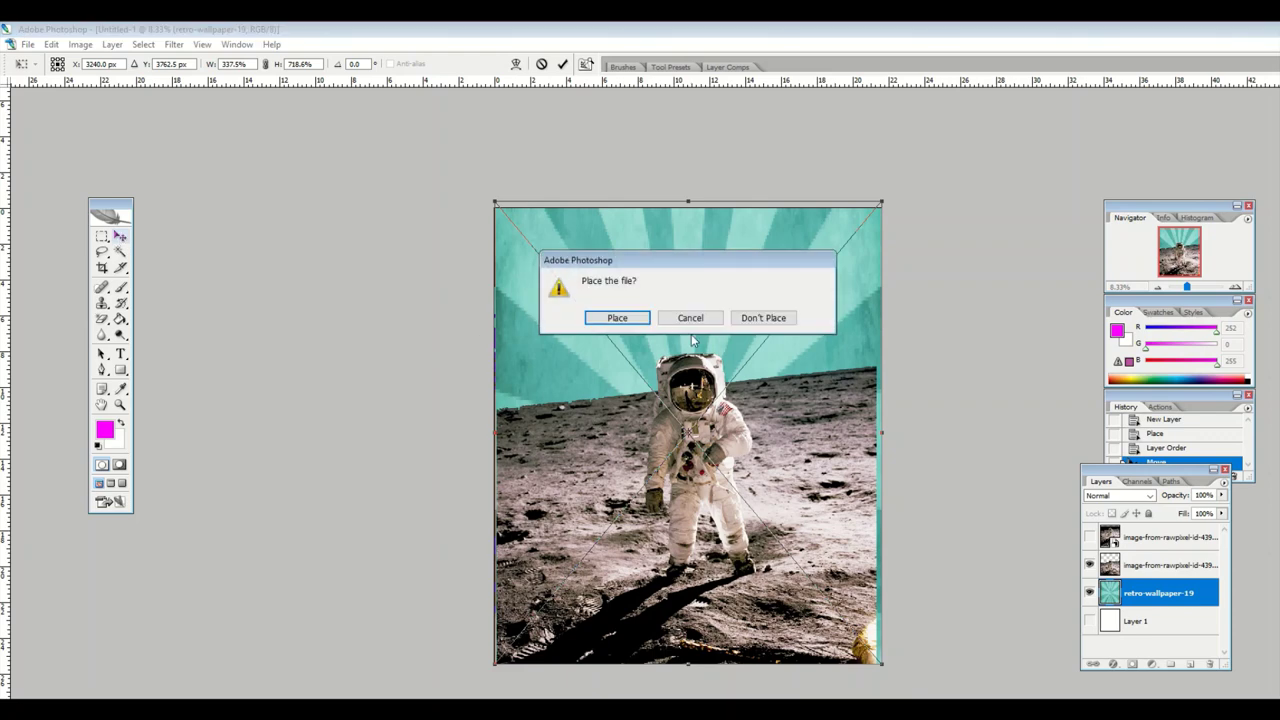
left_click(616, 317)
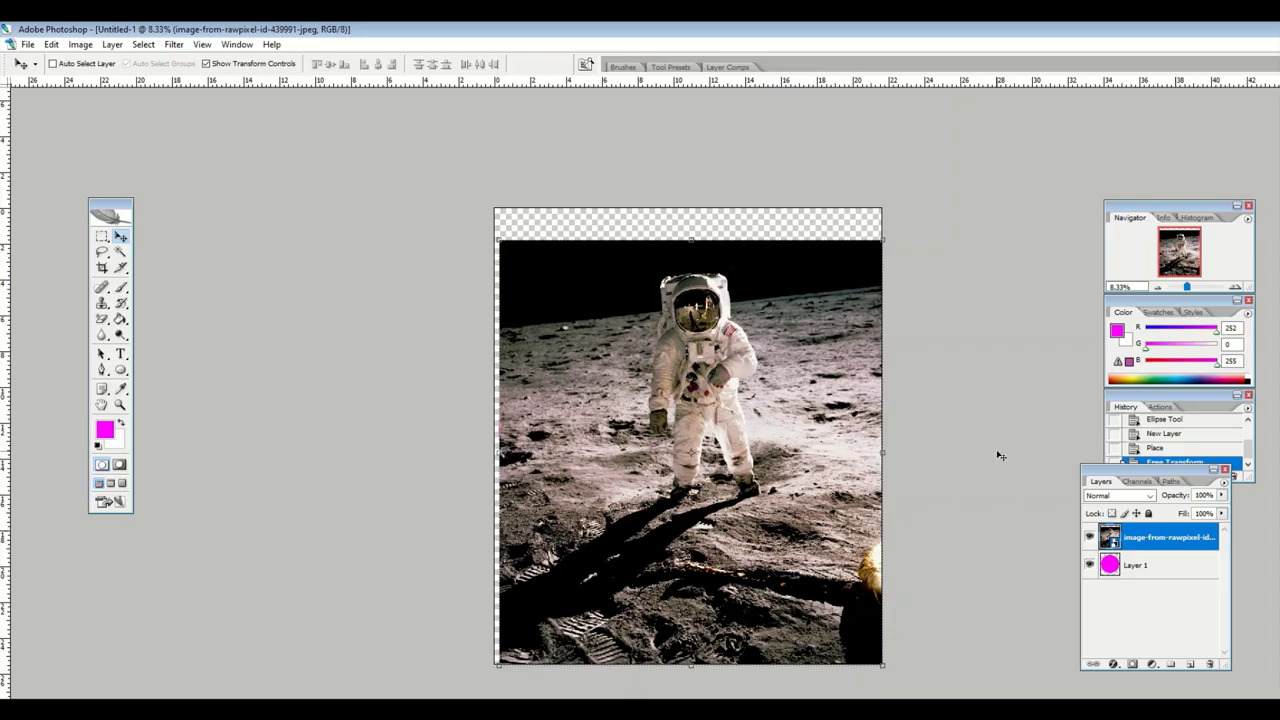
- Compare the astronaut photo with the magenta circle beneath it, and clip the photo to the circle with a clipping mask
left_click(1089, 537)
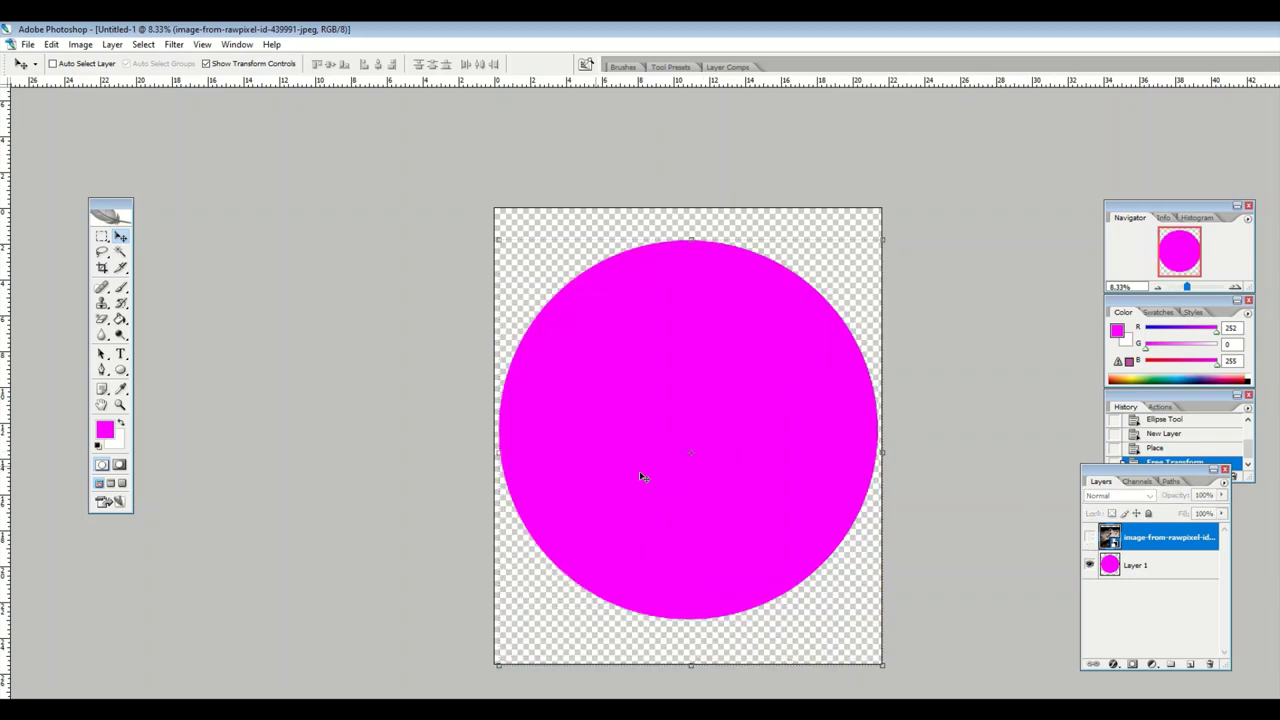
left_click(1089, 537)
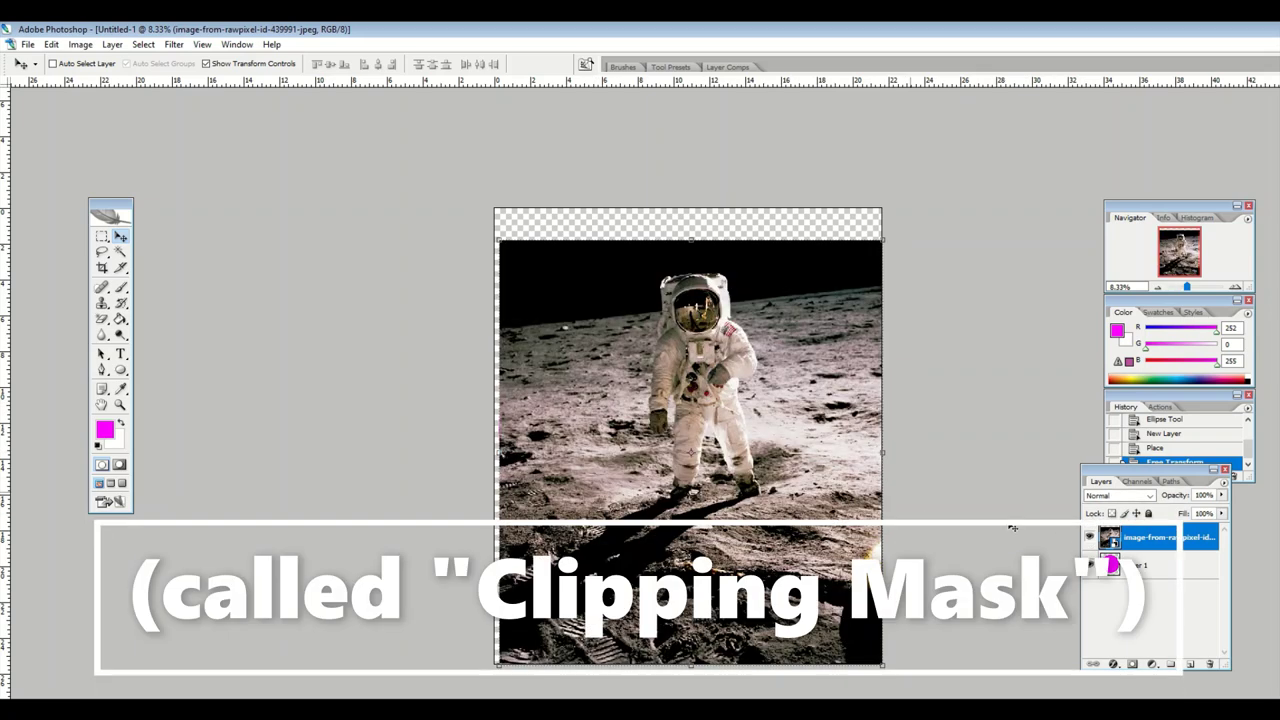
left_click(1138, 566, "shift")
left_click(1140, 552, "alt")
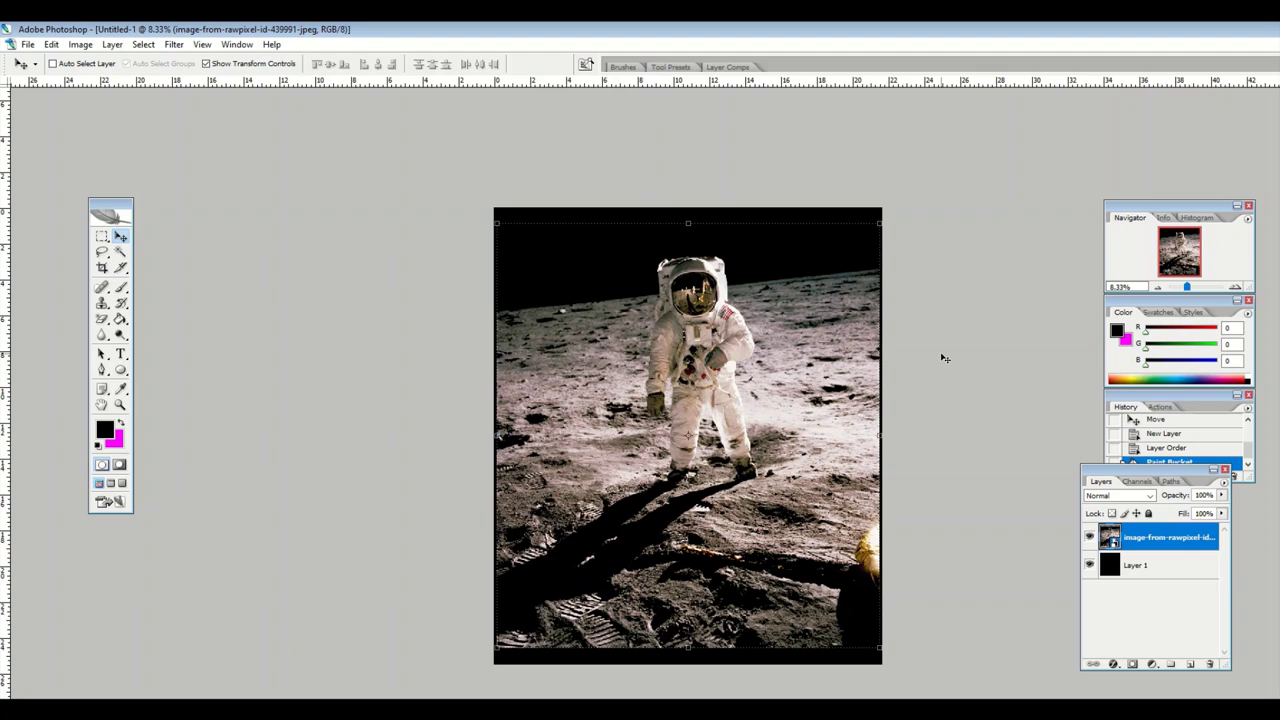
- Check the black layer beneath the astronaut photo, and move the photo down to leave black sky above the astronaut
left_click(1089, 537)
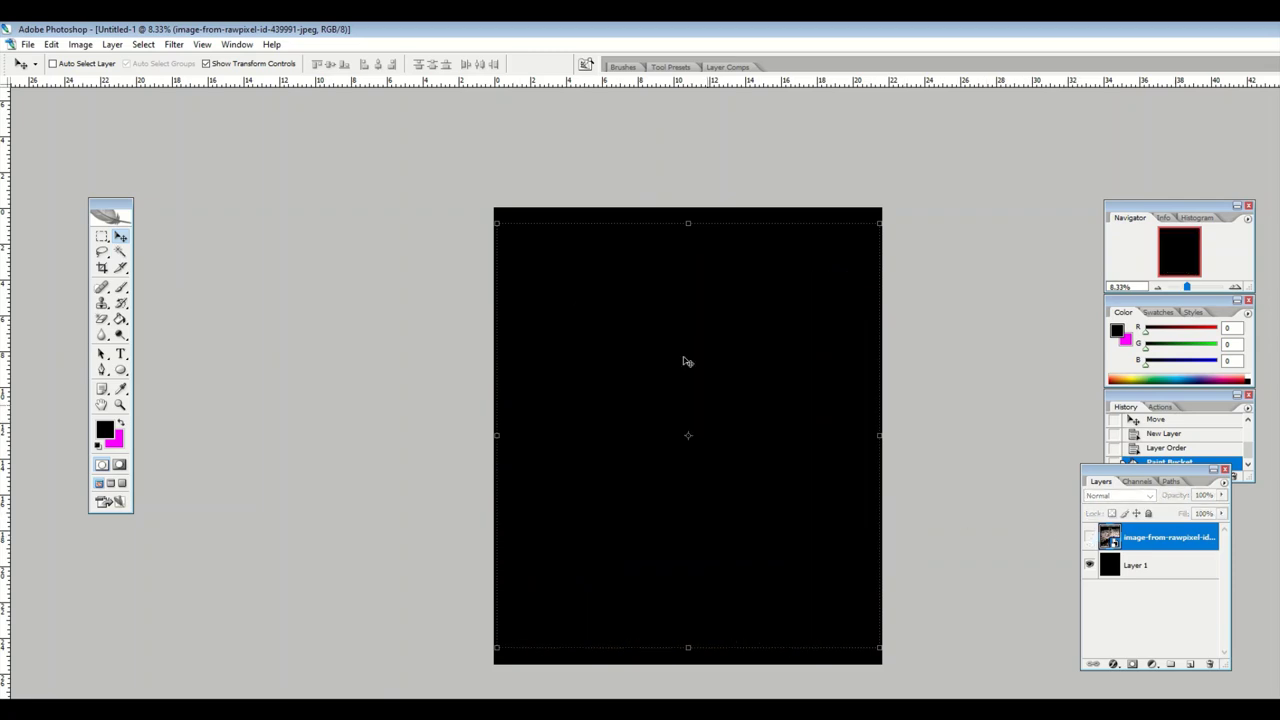
left_click(1089, 537)
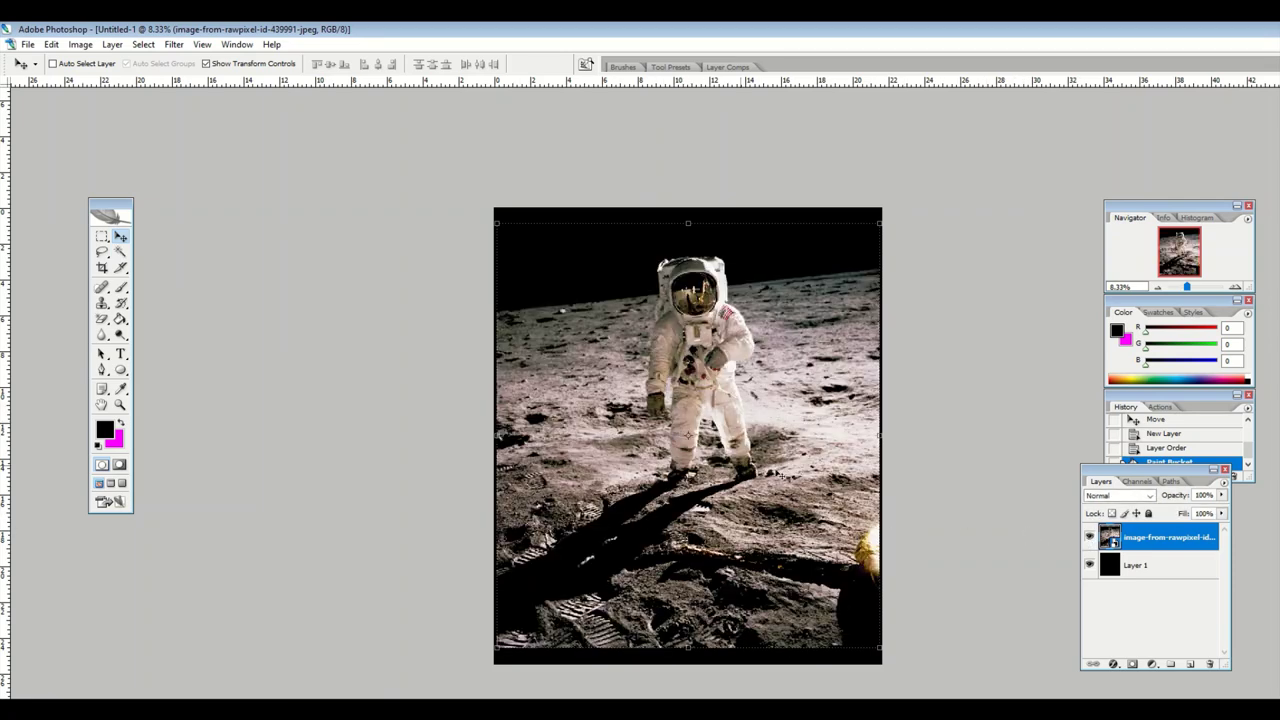
left_click_drag(598, 366, 615, 458)
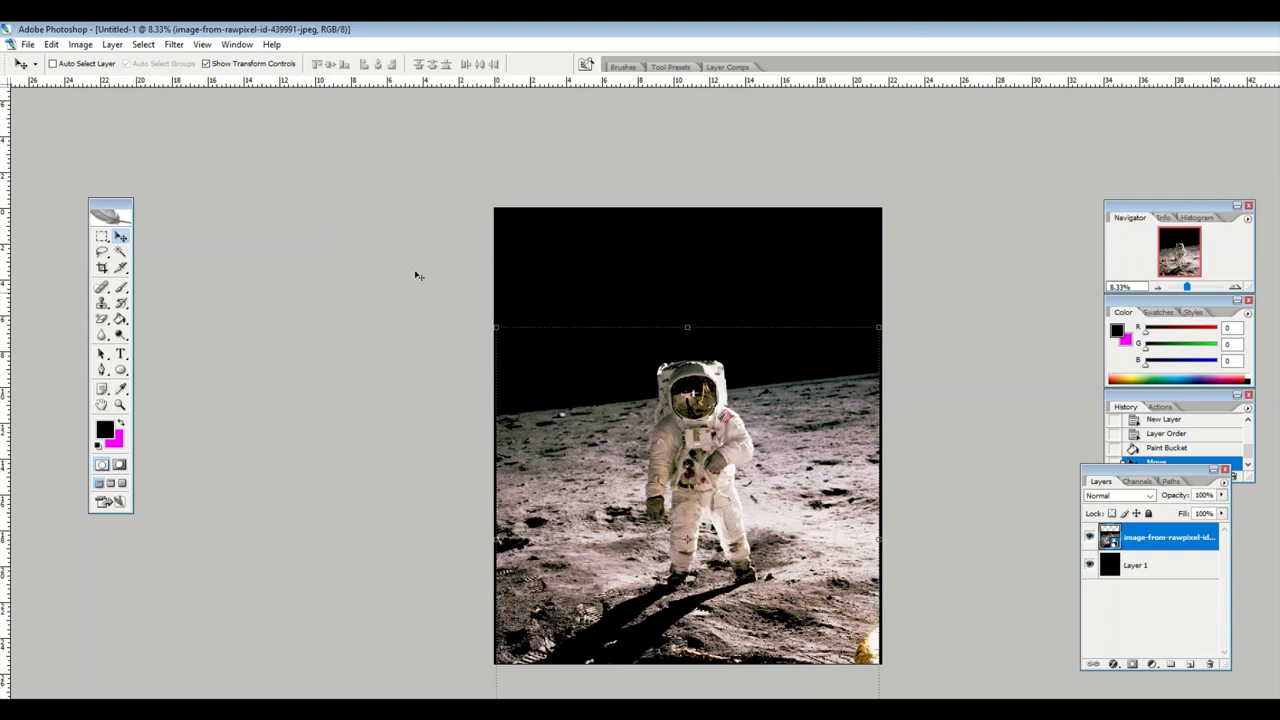
- With black Layer 1 temporarily hidden, rasterize the photo and erase its sky with the Magic Eraser at tolerance 50
left_click(103, 237)
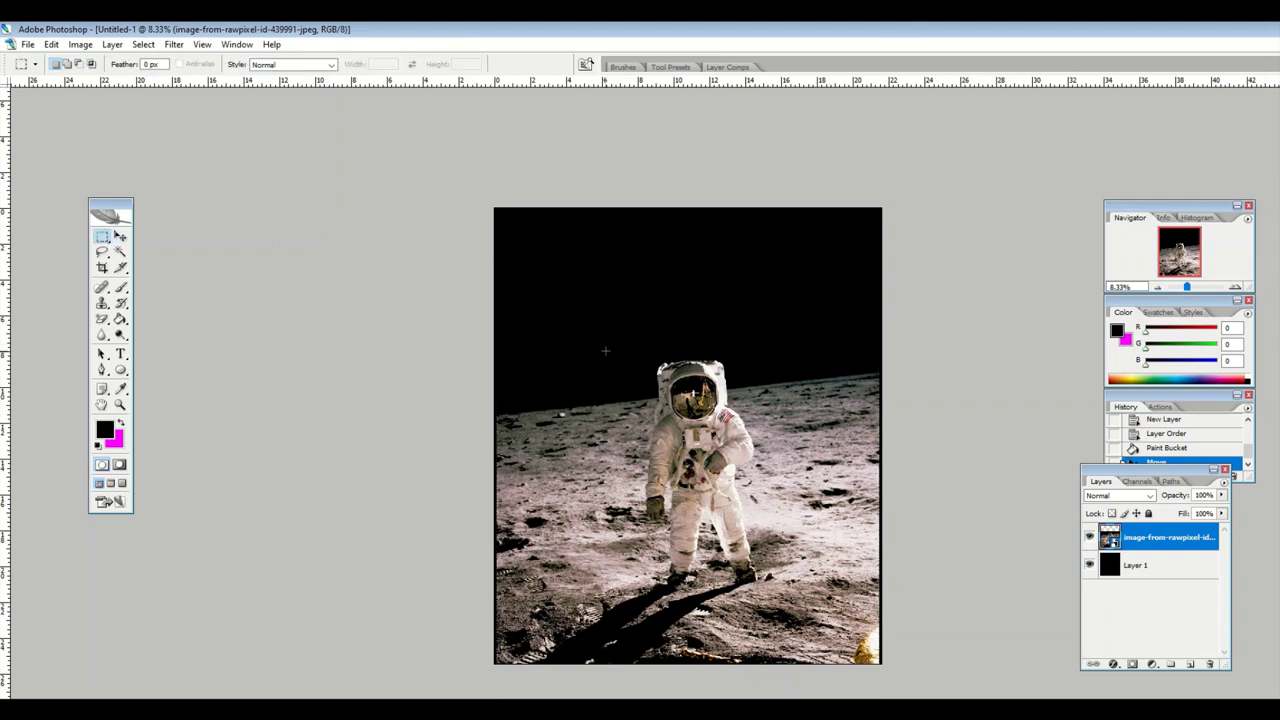
left_click(1089, 565)
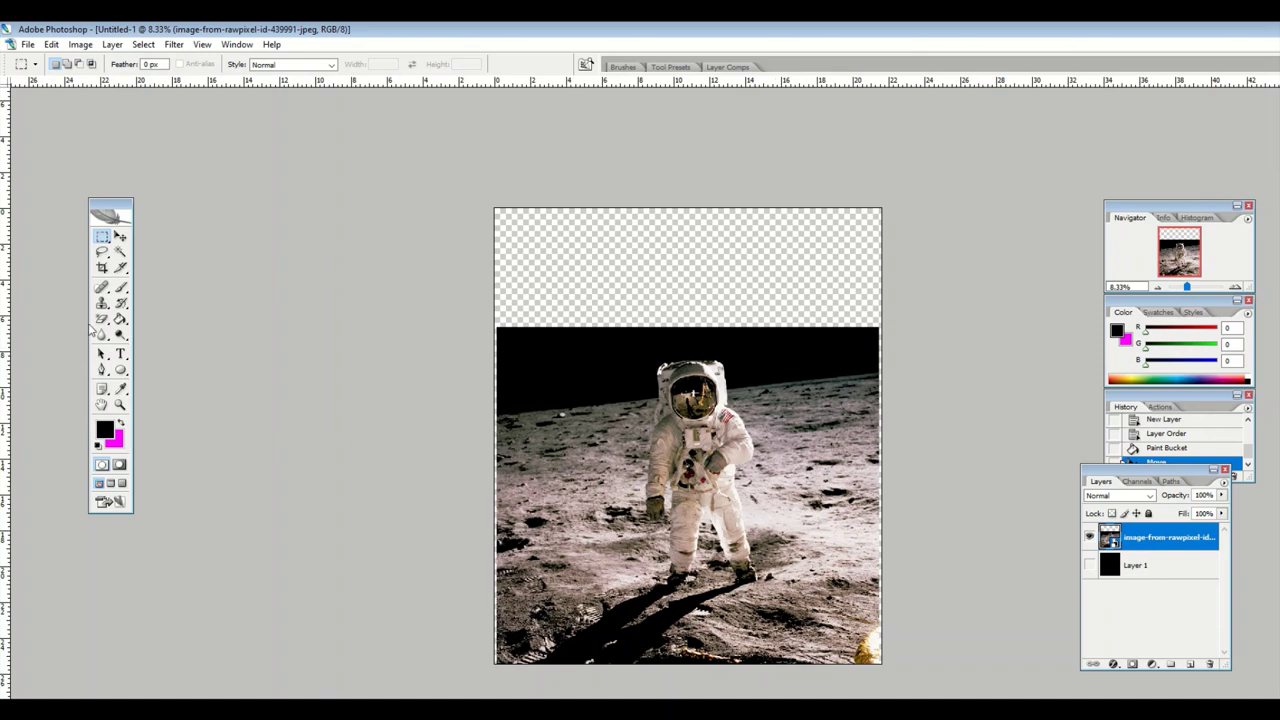
left_click_drag(102, 319, 153, 350)
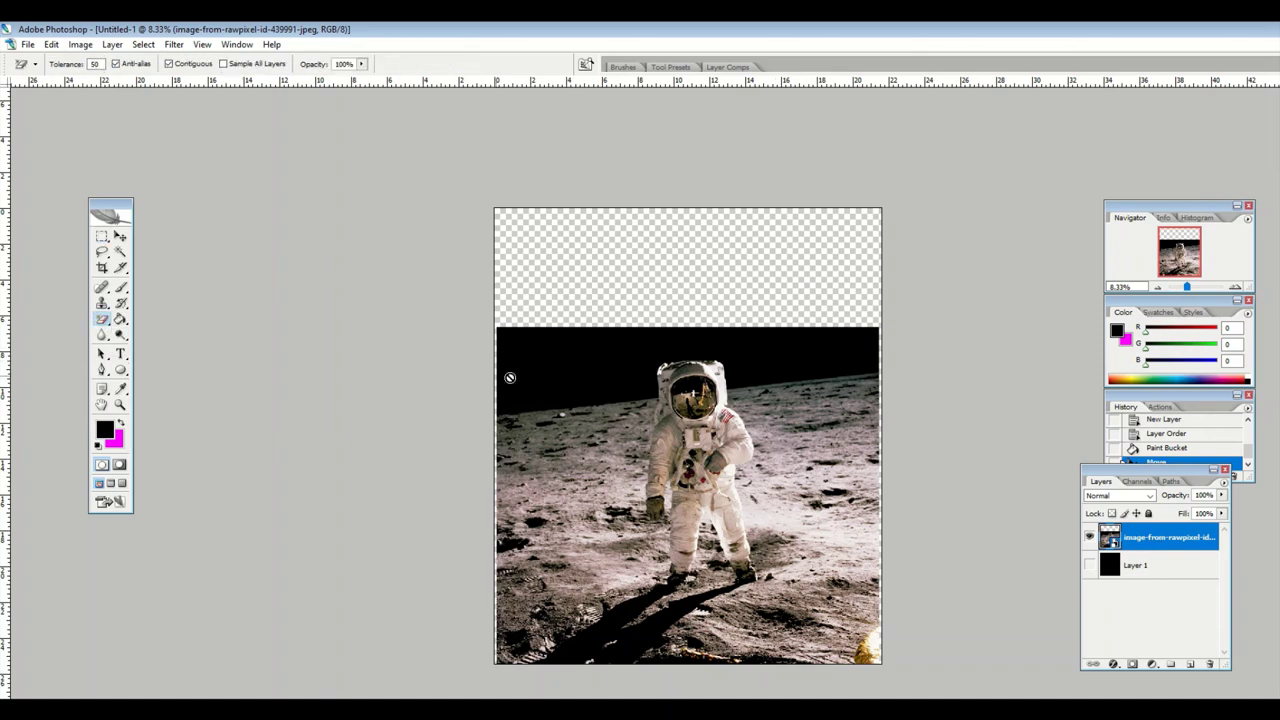
left_click(557, 379)
left_click(655, 325)
left_click(622, 359)
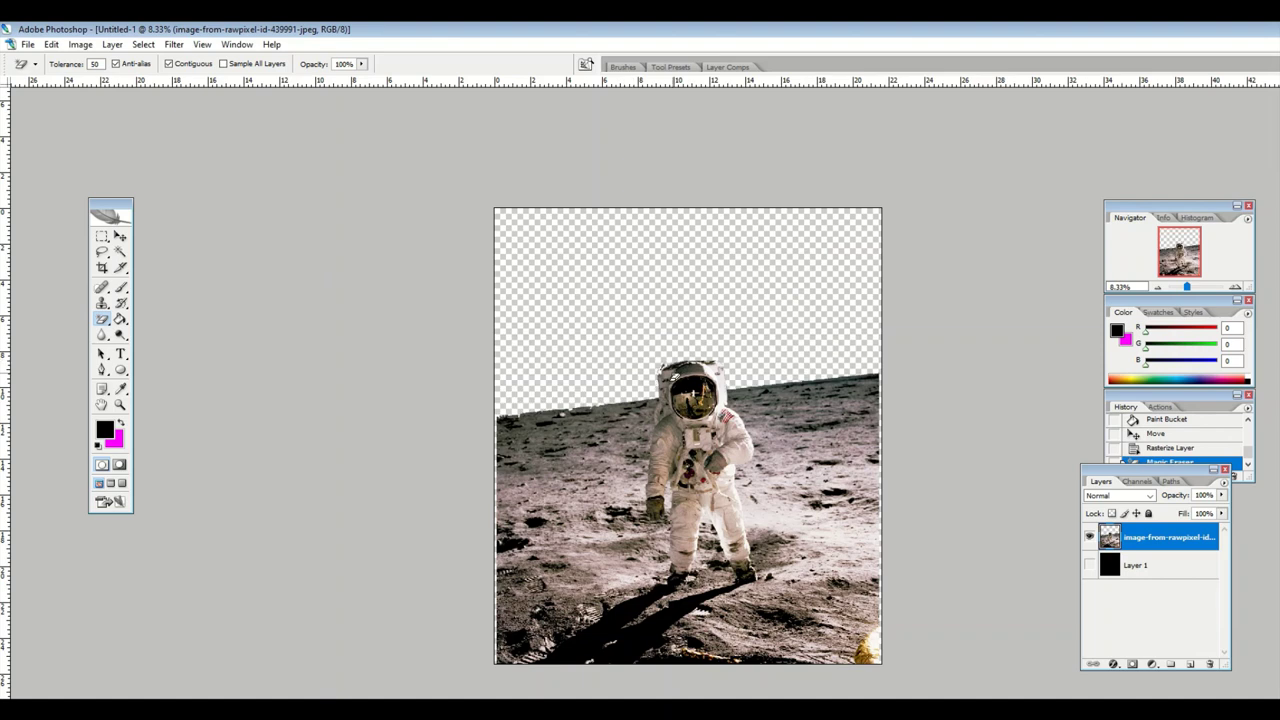
left_click(1090, 565)
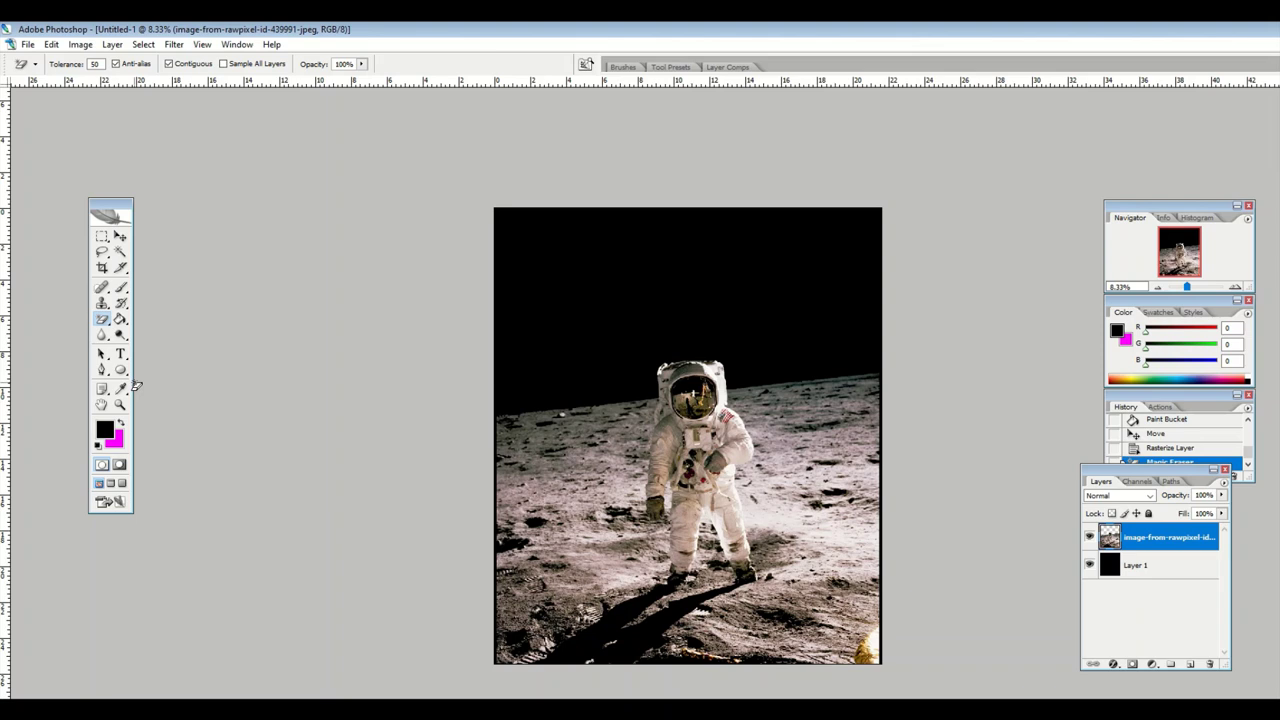
- Set the foreground colour to white with black as background, and activate the Type tool
key("x")
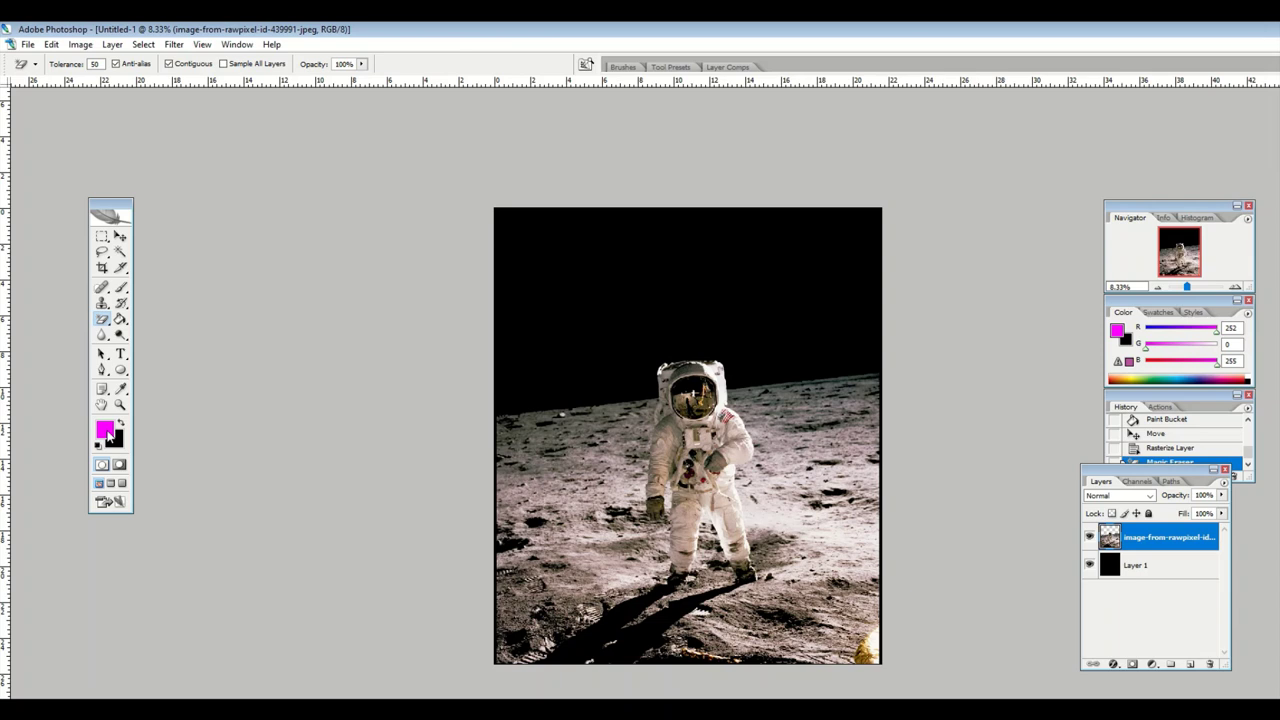
key("i")
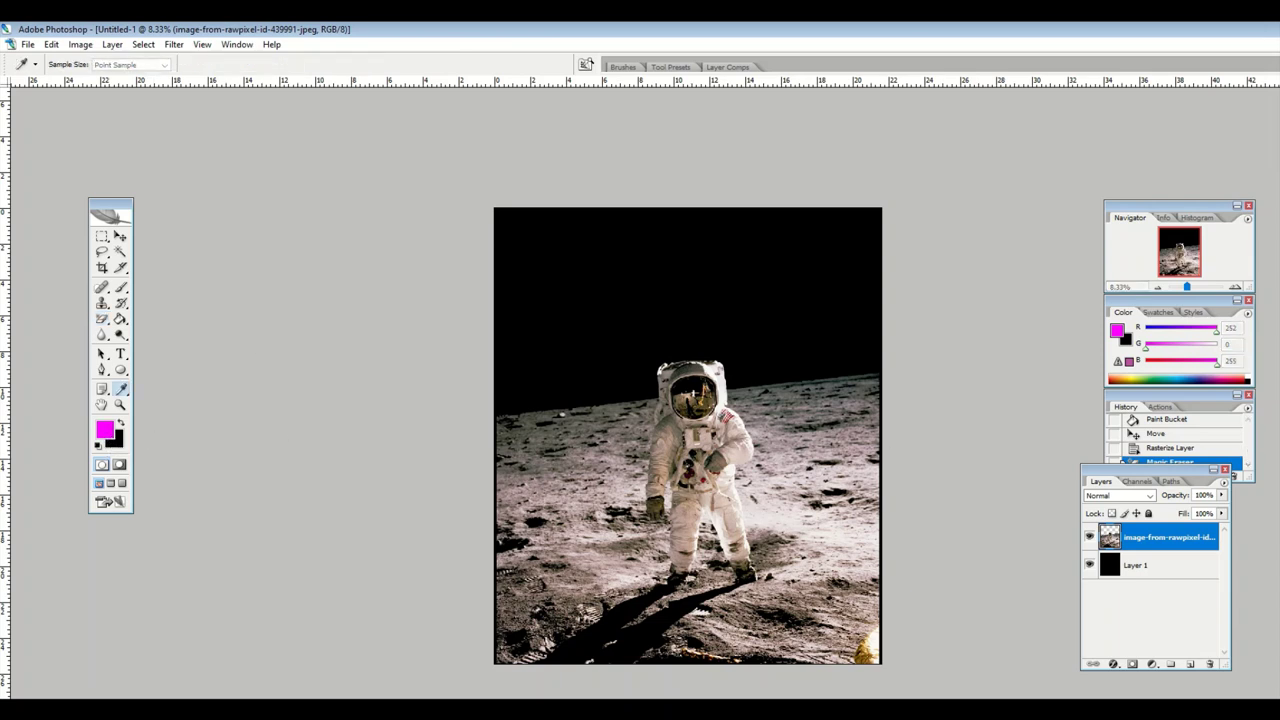
key("e")
key("d")
key("x")
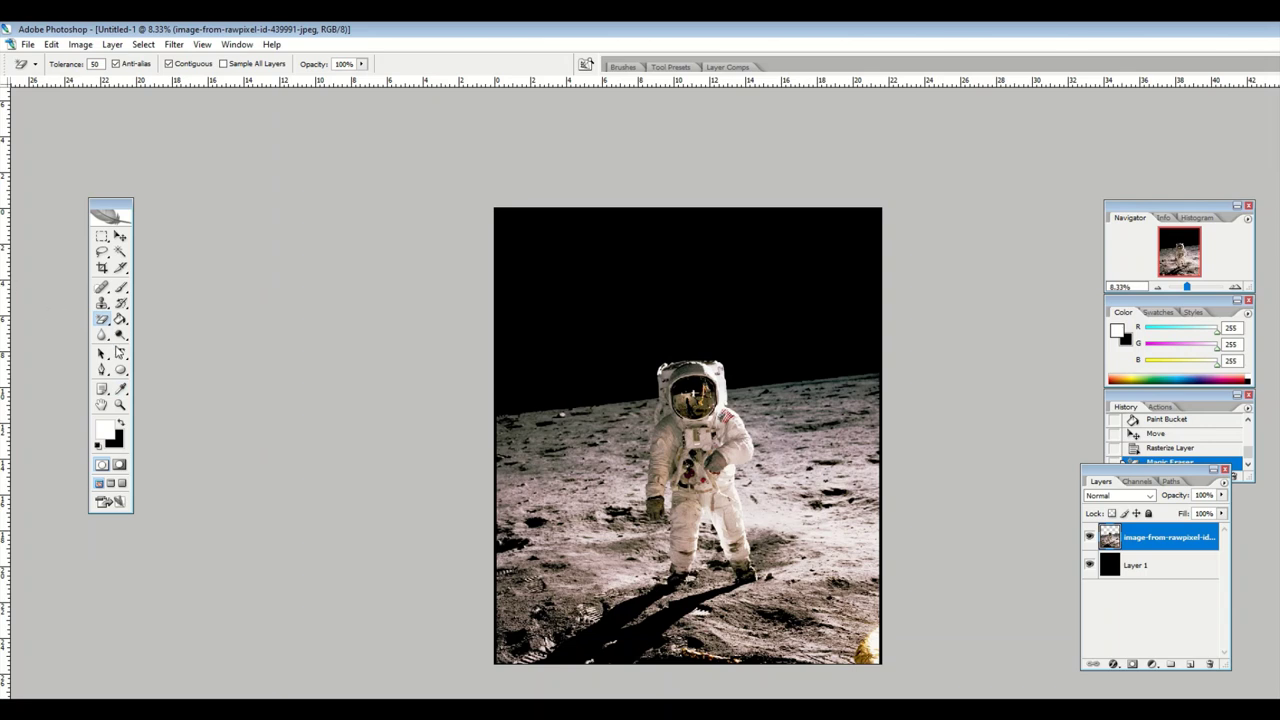
left_click(120, 354)
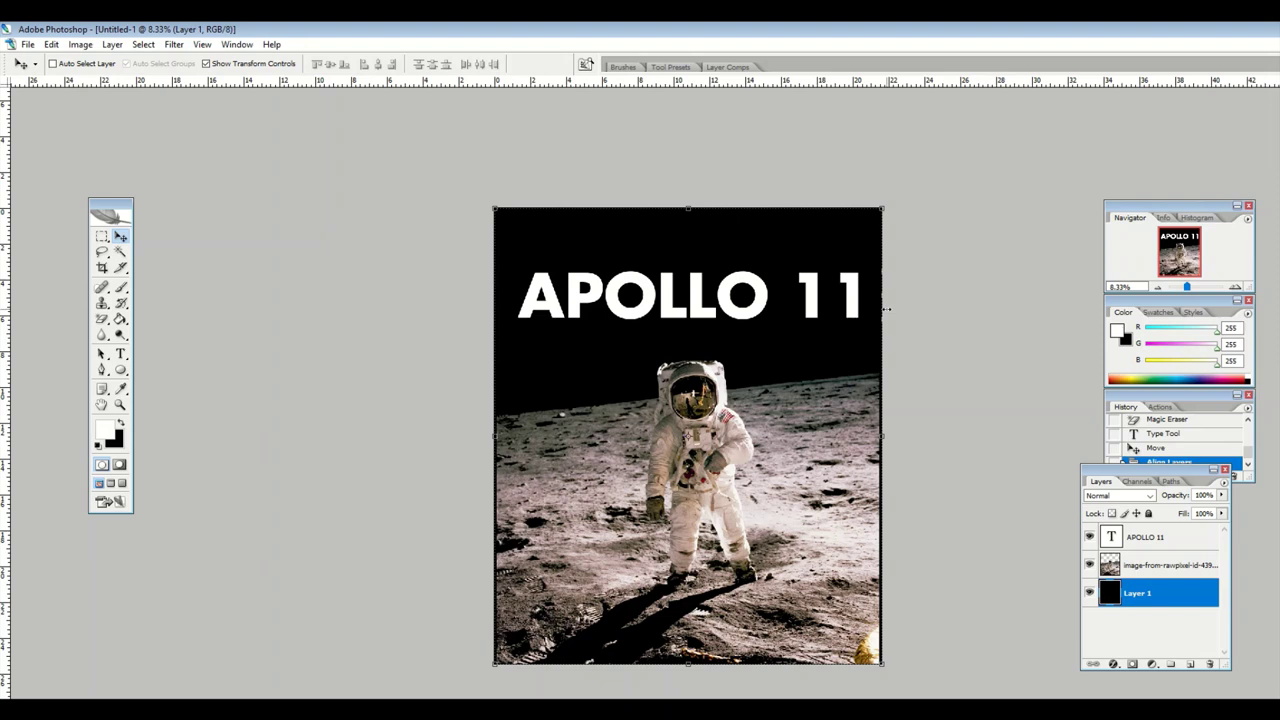
key("t")
left_click(750, 300)
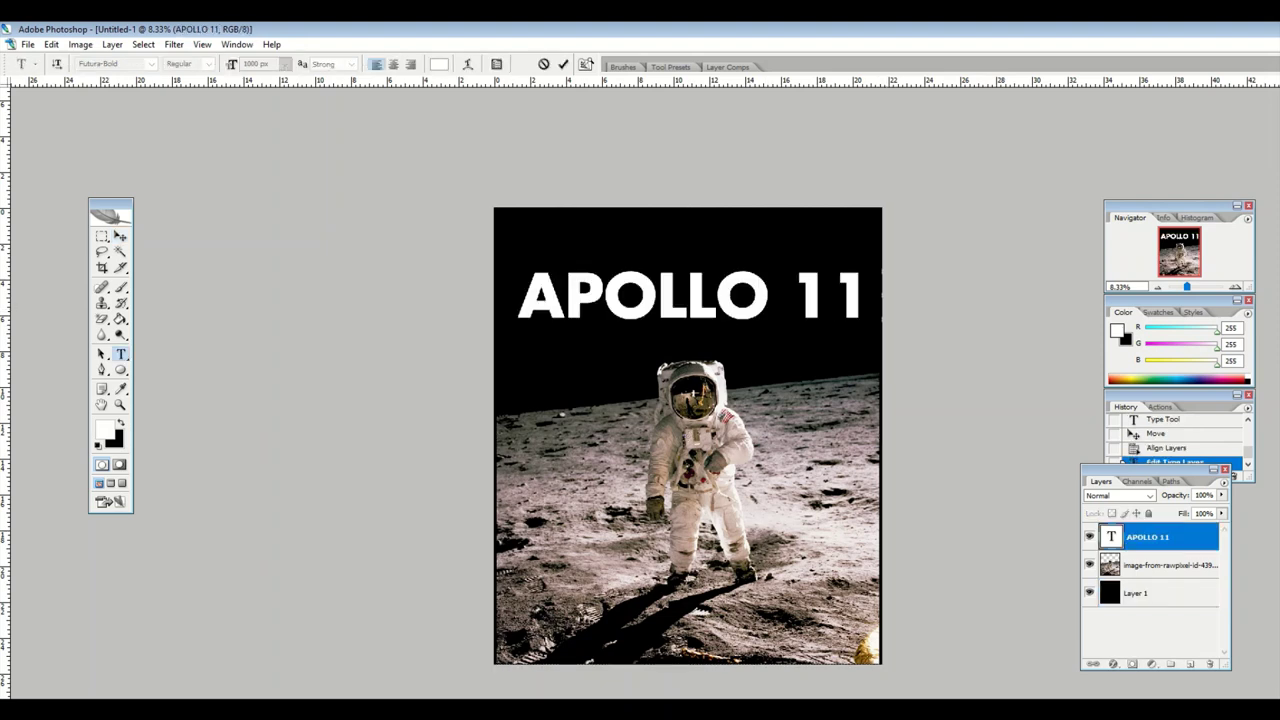
key("ctrl+a")
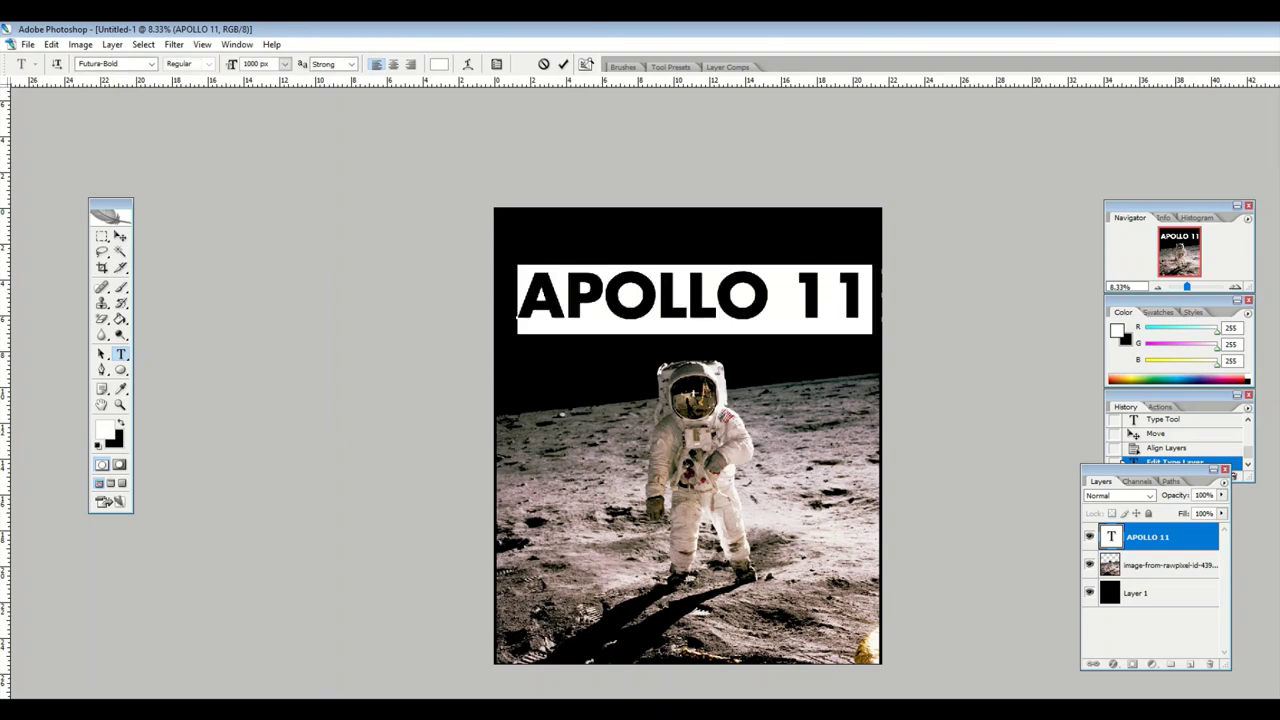
left_click(120, 236)
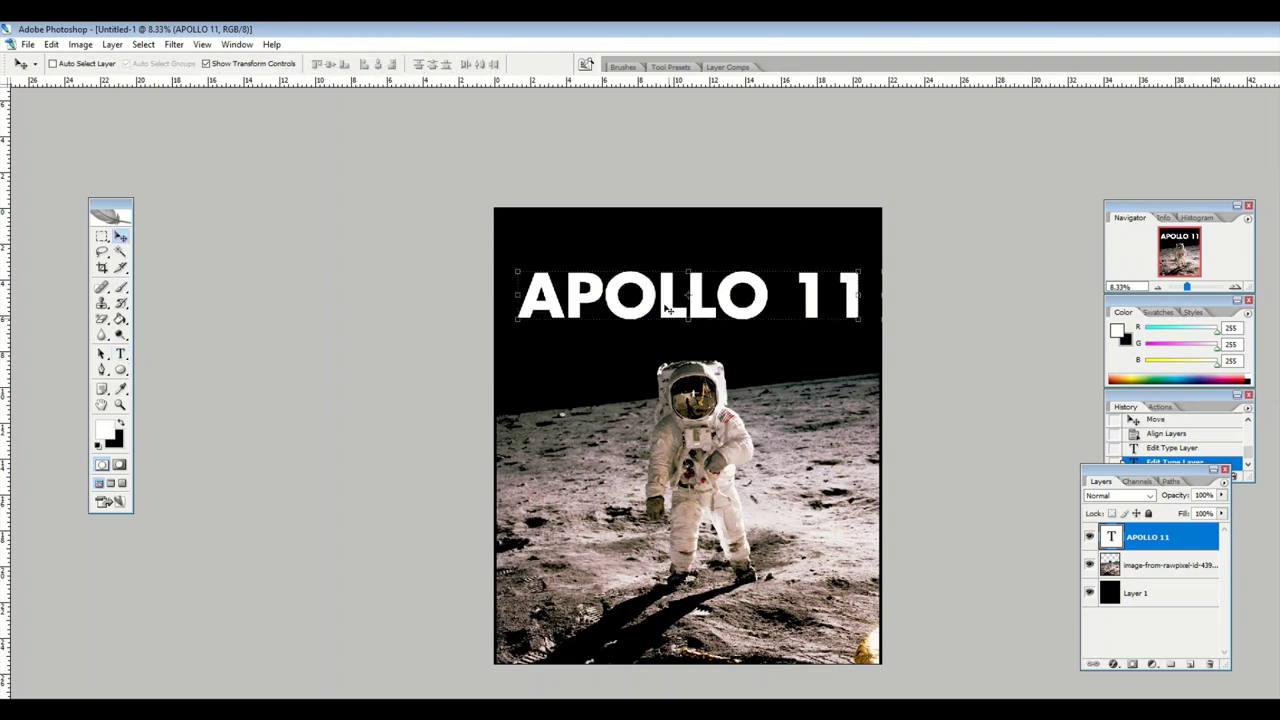
- Hide the black background on Layer 1
left_click(1089, 593)
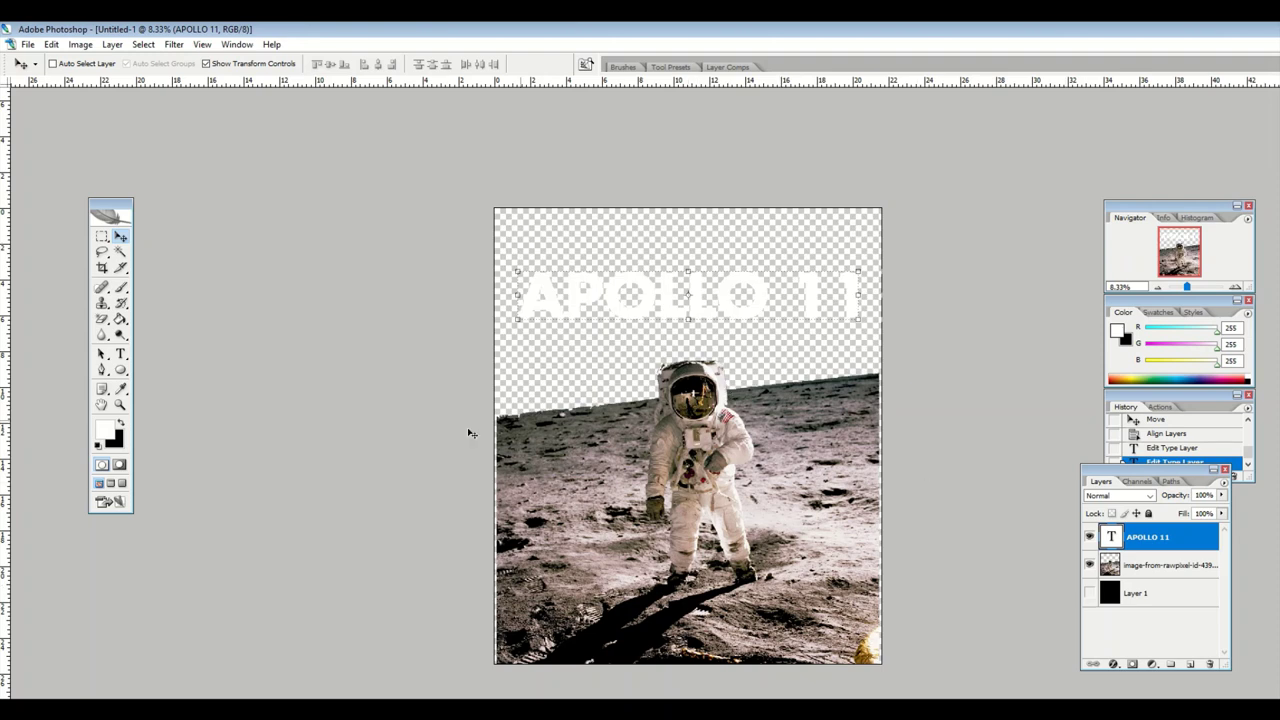
- Erase the astronaut photo's lower edge and bottom corners into a rounded outline with the 333 px Eraser brush
left_click_drag(101, 318, 155, 320)
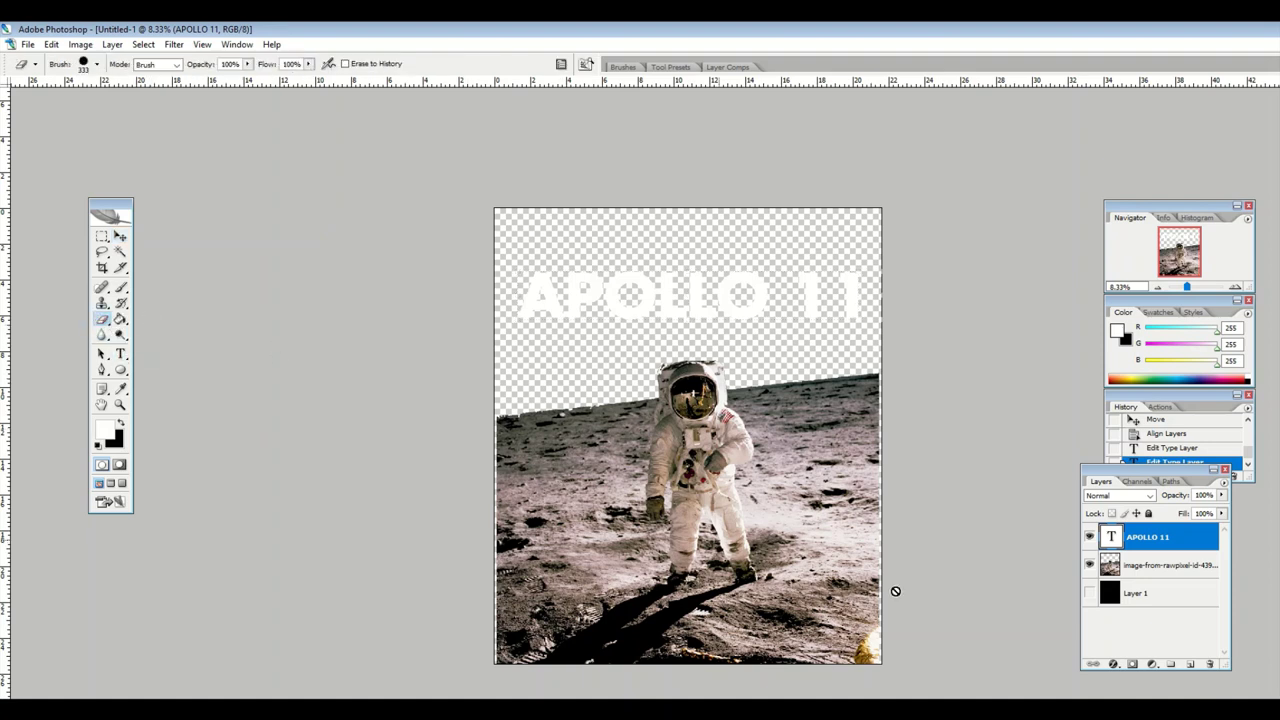
left_click(1160, 565)
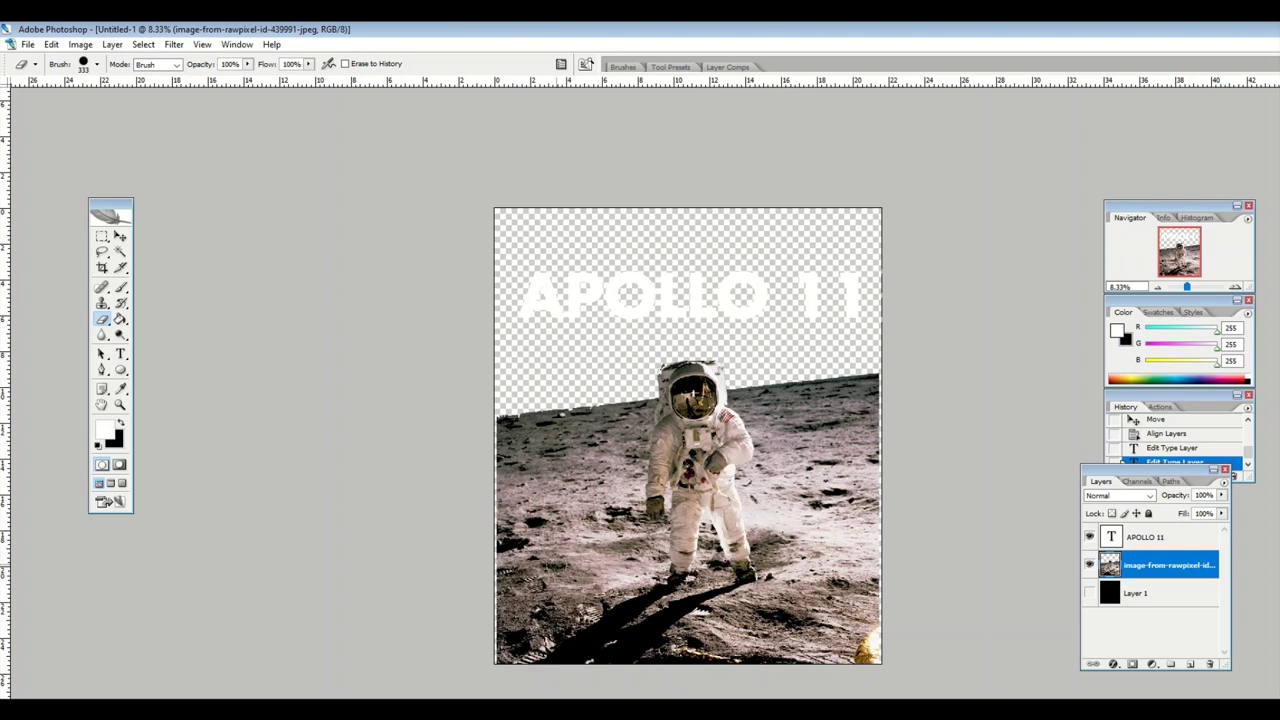
mouse_move(469, 569)
left_mouse_down()
mouse_move(583, 665)
mouse_move(502, 626)
mouse_move(534, 666)
mouse_move(502, 657)
mouse_move(493, 632)
mouse_move(622, 676)
mouse_move(792, 683)
mouse_move(865, 661)
mouse_move(673, 659)
mouse_move(423, 583)
mouse_move(566, 651)
mouse_move(843, 667)
left_mouse_up()
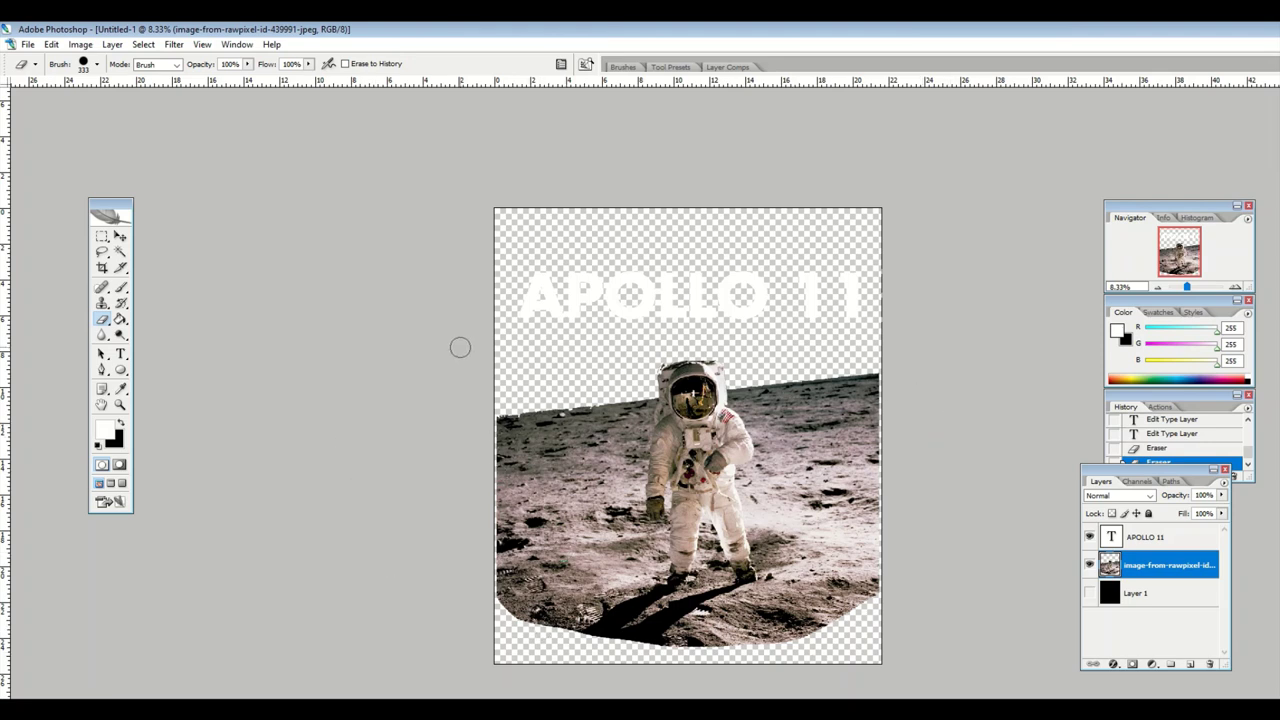
- Undo the eraser strokes on the photo and the last text edit
key("ctrl+alt+z")
key("ctrl+alt+z")
key("ctrl+alt+z")
- Replace the APOLLO 11 title with "getting buzzed" on two lines and move it up to centre it above the astronaut
key("t")
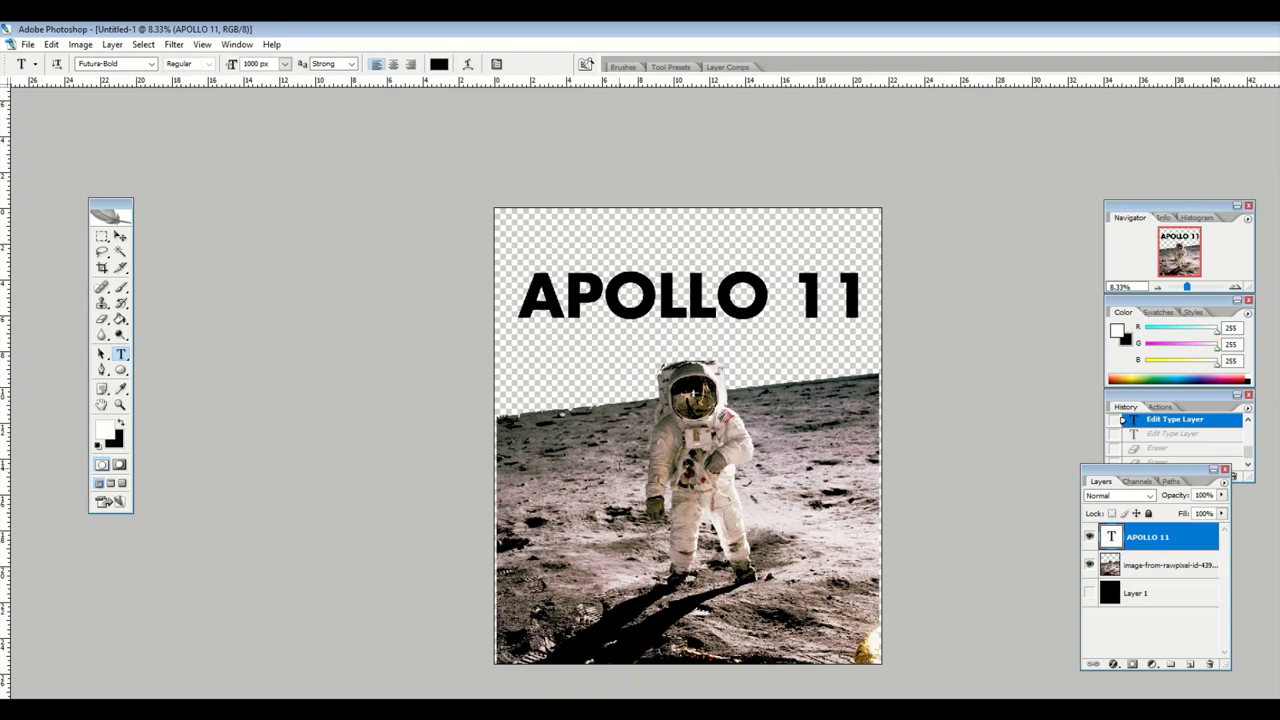
left_click(603, 310)
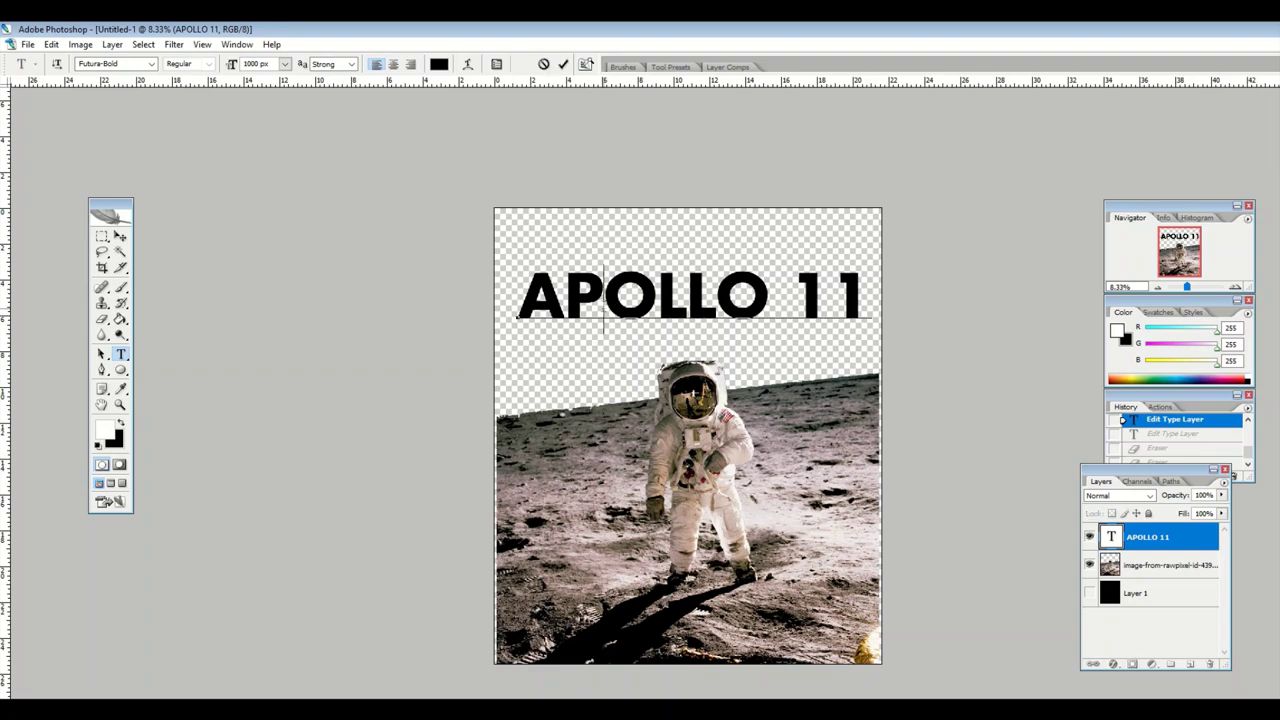
key("ctrl+a")
type("gett")
key("BackSpace")
type("ting")
key("Return")
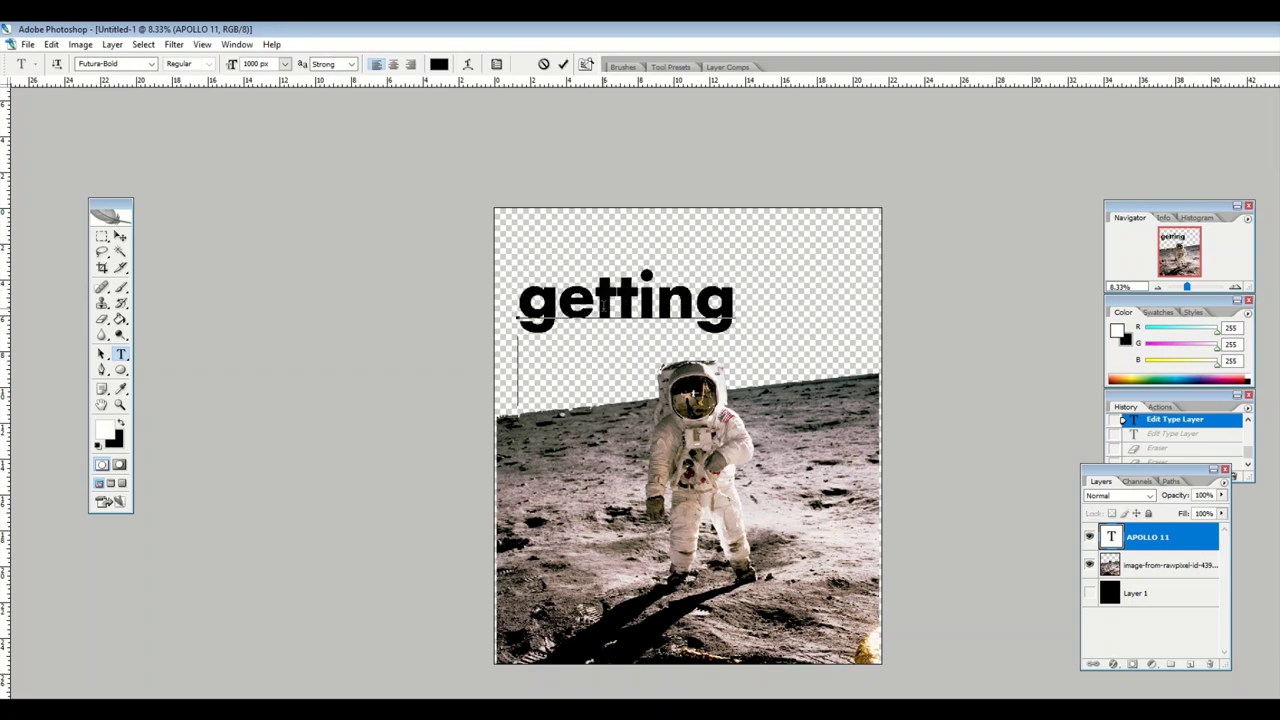
type("buzzed")
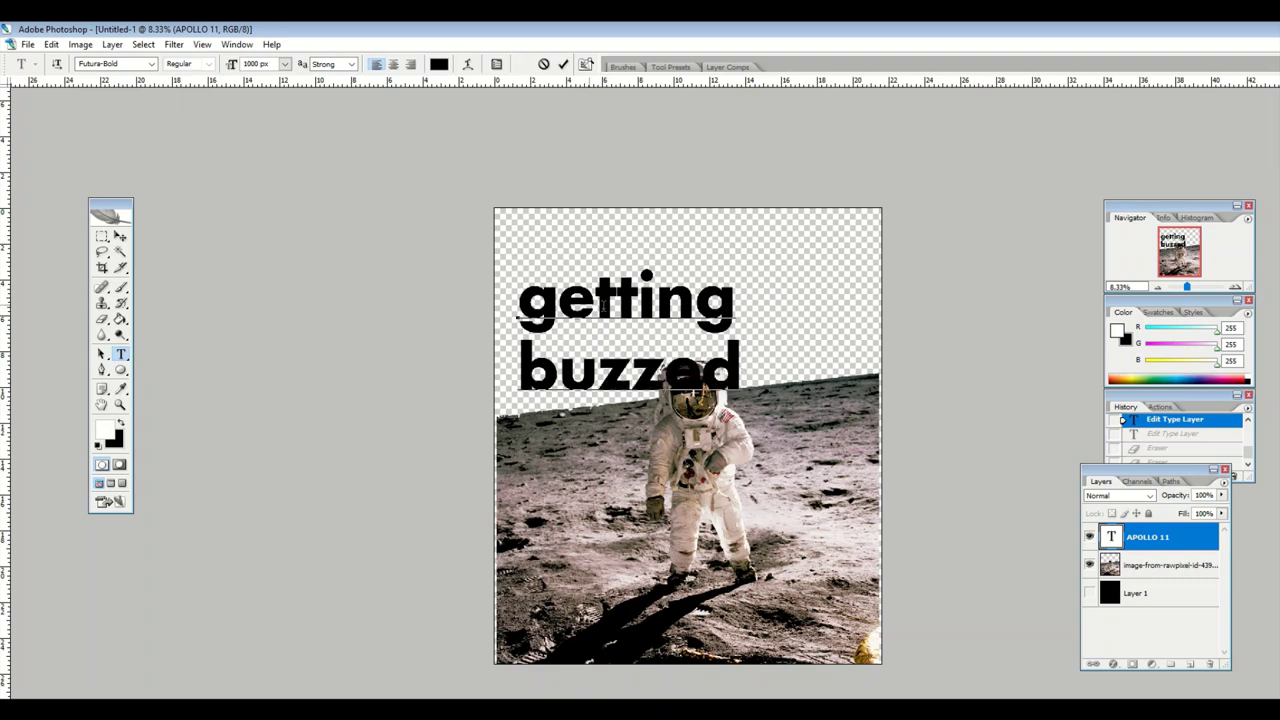
left_click(120, 236)
left_click_drag(251, 291, 333, 255)
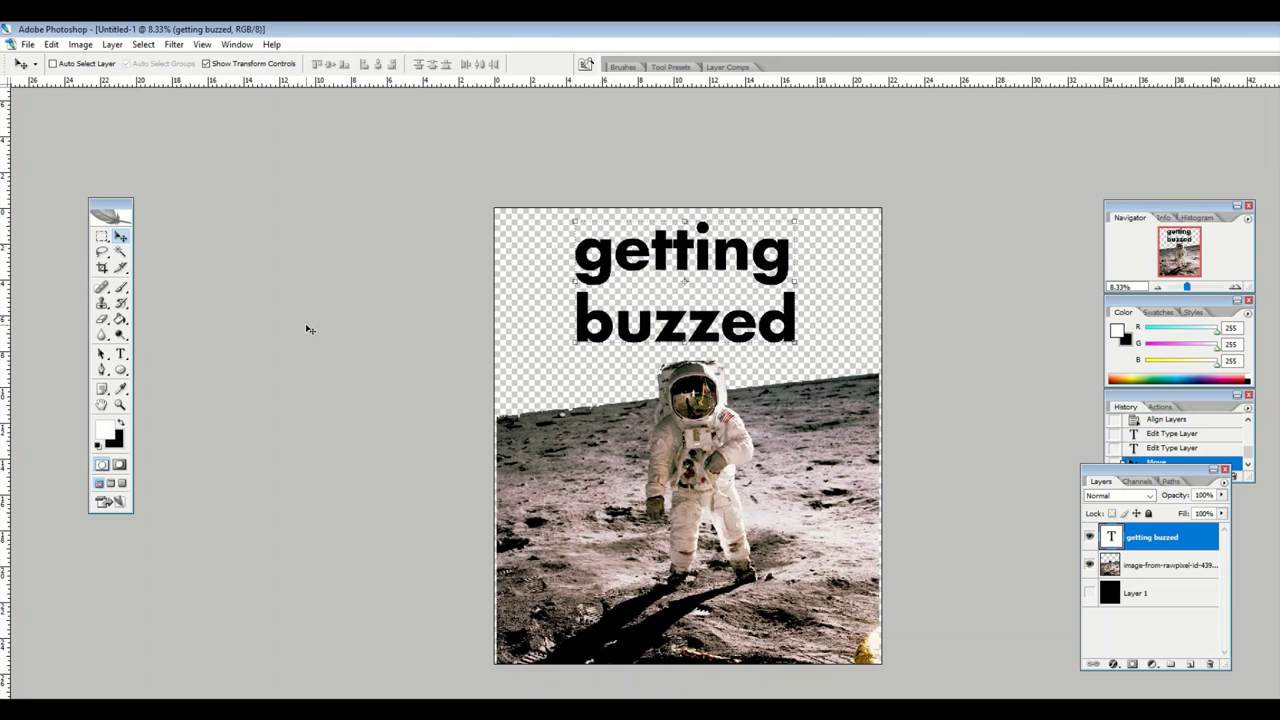
- Replace the "getting buzzed" title with "out of office" on two lines
left_click(120, 354)
left_click(621, 260)
key("ctrl+a")
type("out")
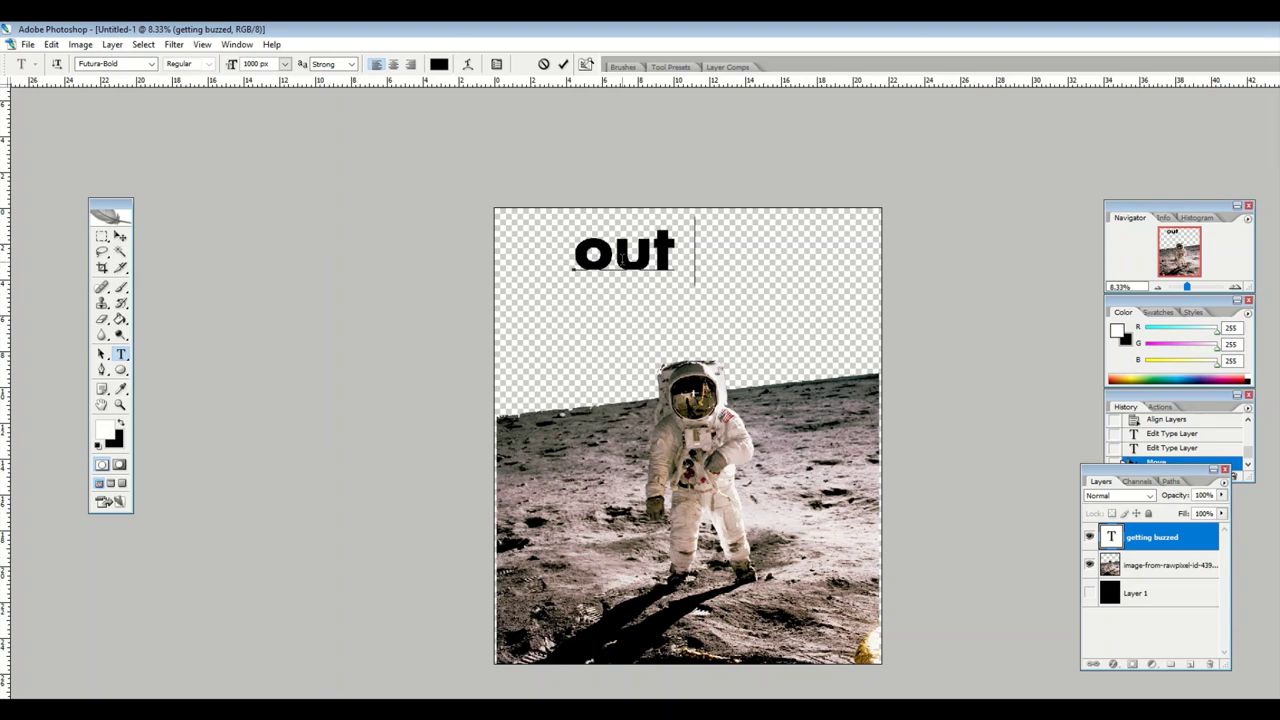
type(" of office")
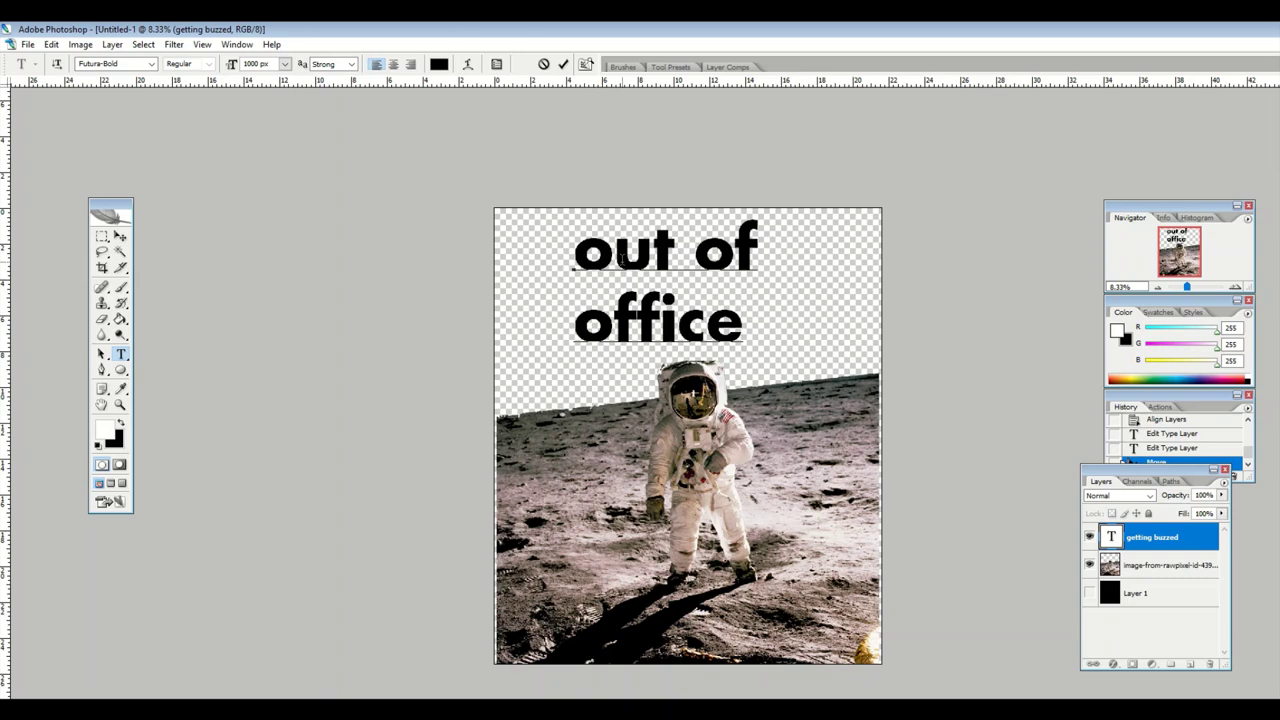
key("ctrl+Return")
key("v")
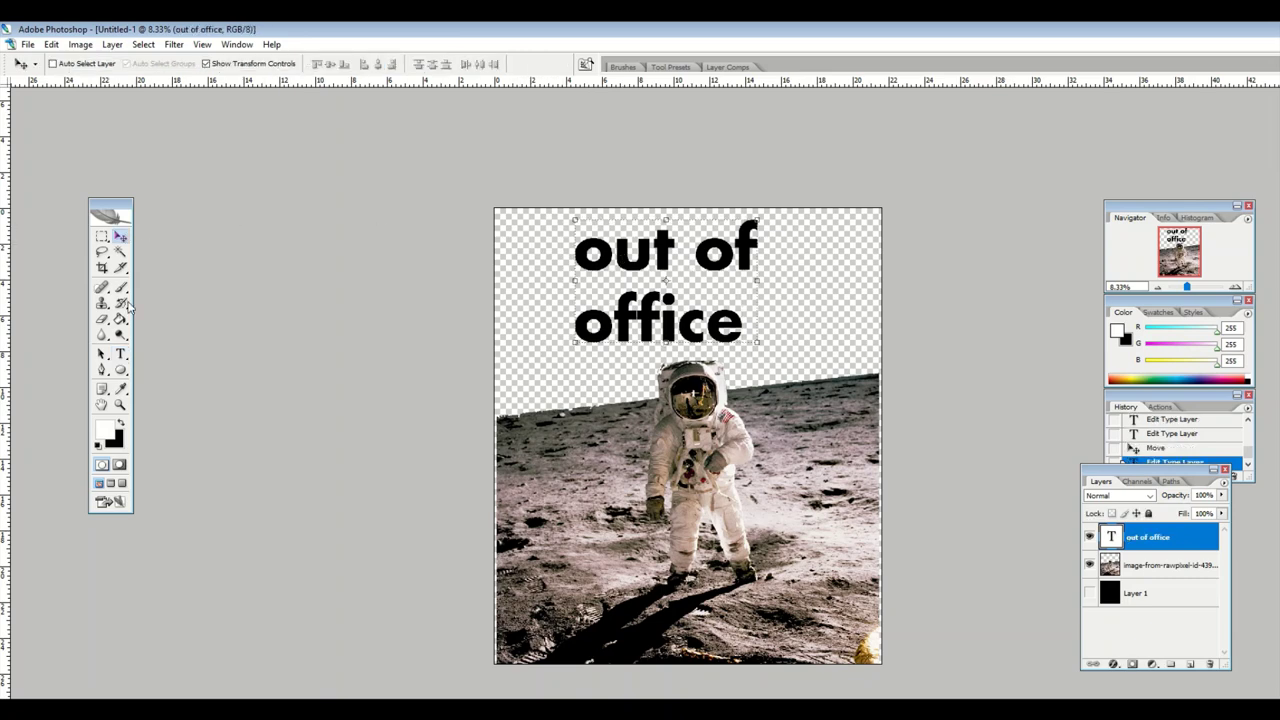
- Replace the title with "give me" and "my space" on two lines and centre it above the astronaut
left_click(120, 354)
left_click(612, 320)
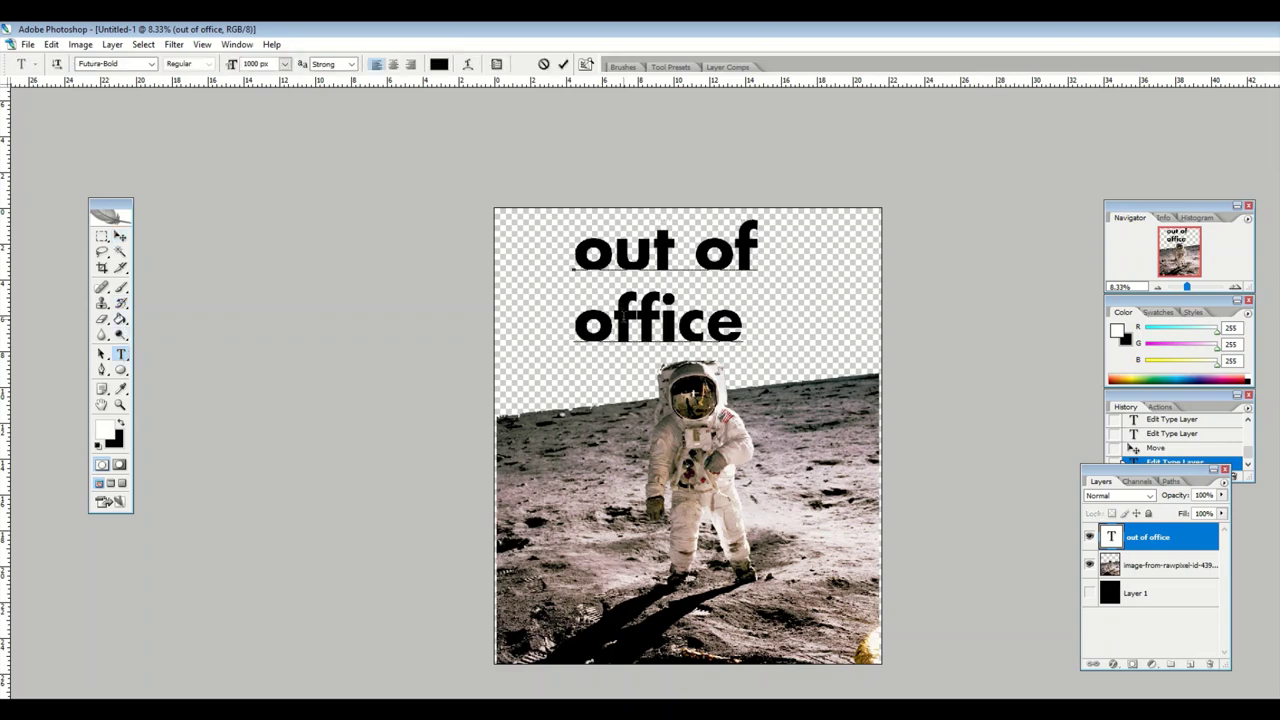
key("ctrl+a")
type("give me")
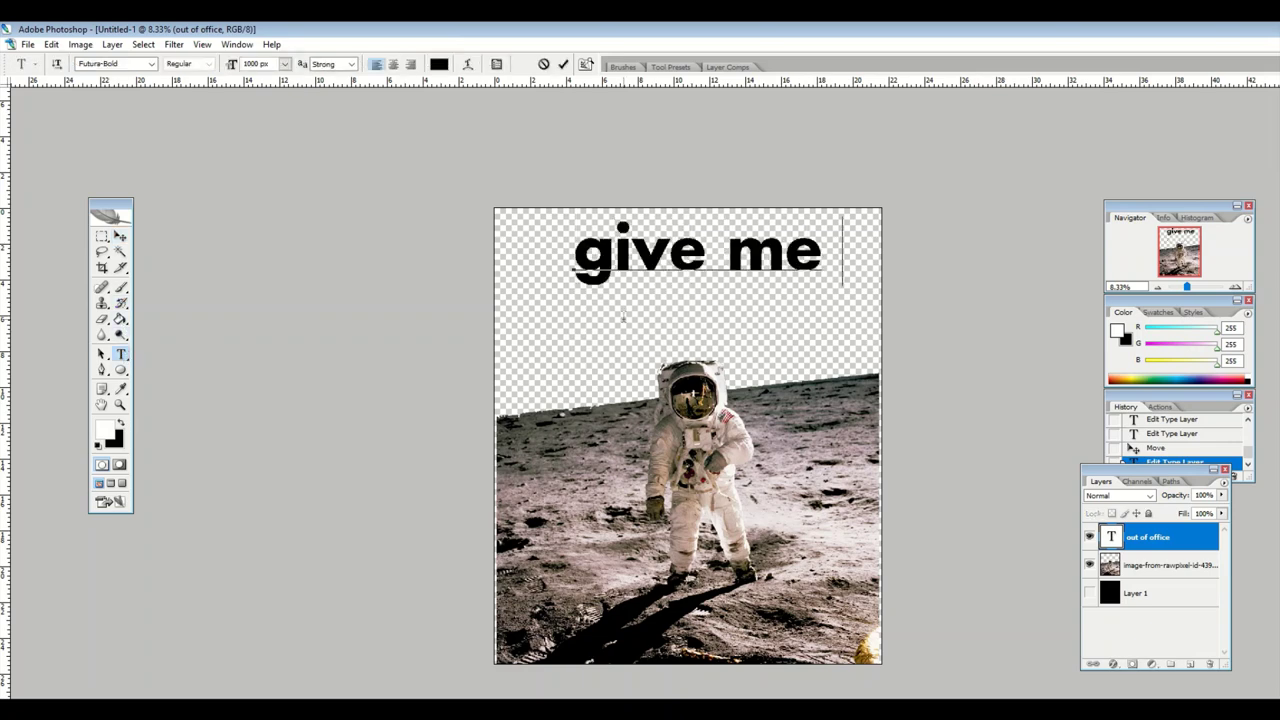
key("Return")
type("my space")
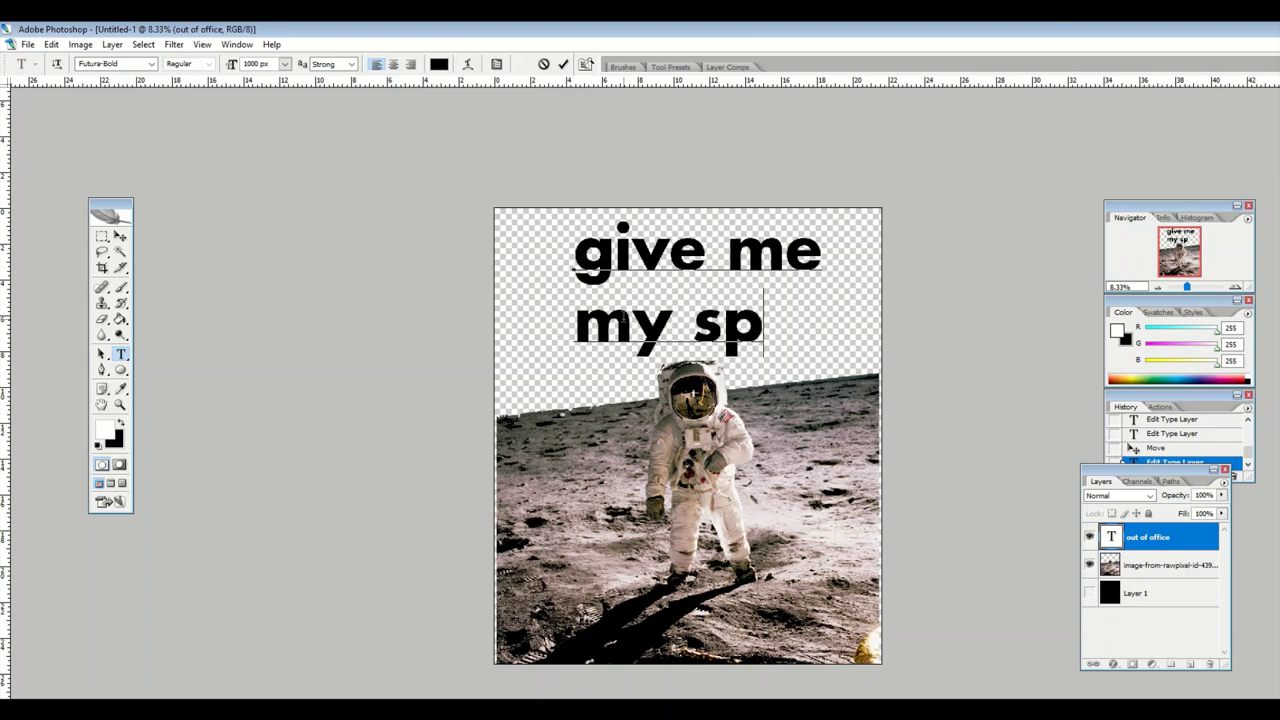
left_click(120, 236)
left_click_drag(190, 262, 250, 303)
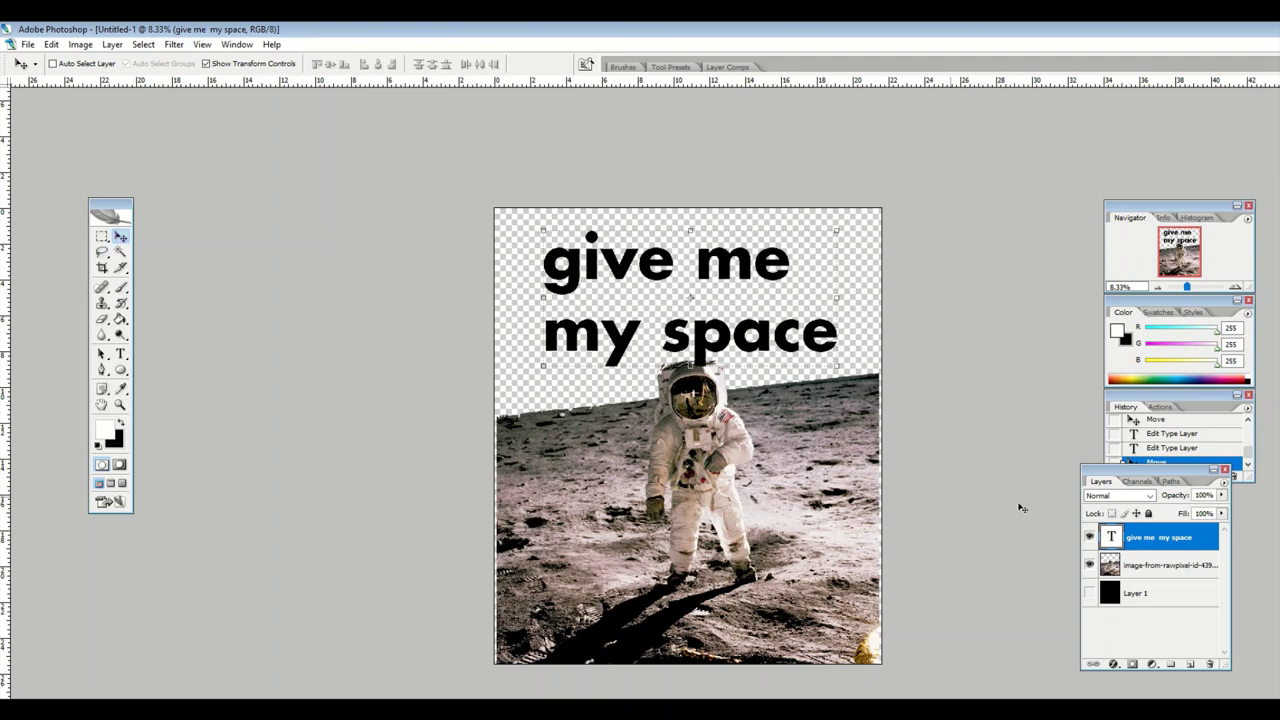
- Hide the "give me my space" title and add a vertical black "1969" down the left side of the moon photo
left_click(1089, 537)
left_click(121, 355)
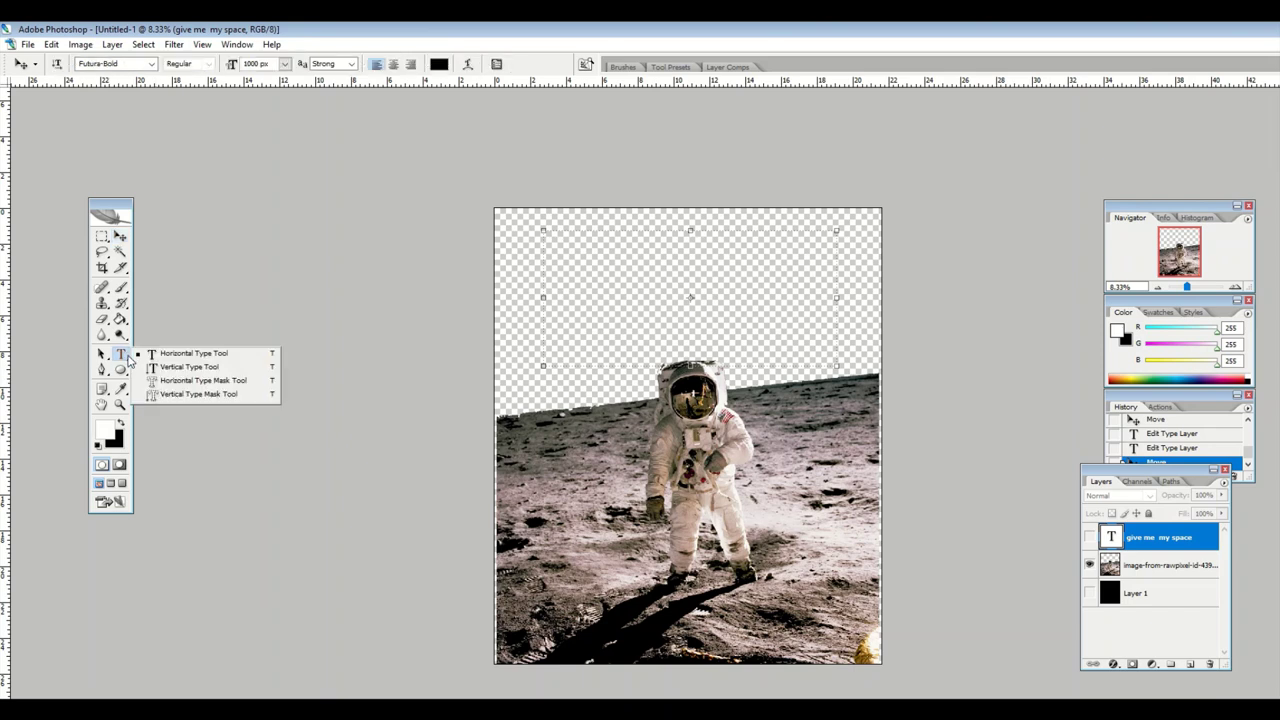
left_click(182, 355)
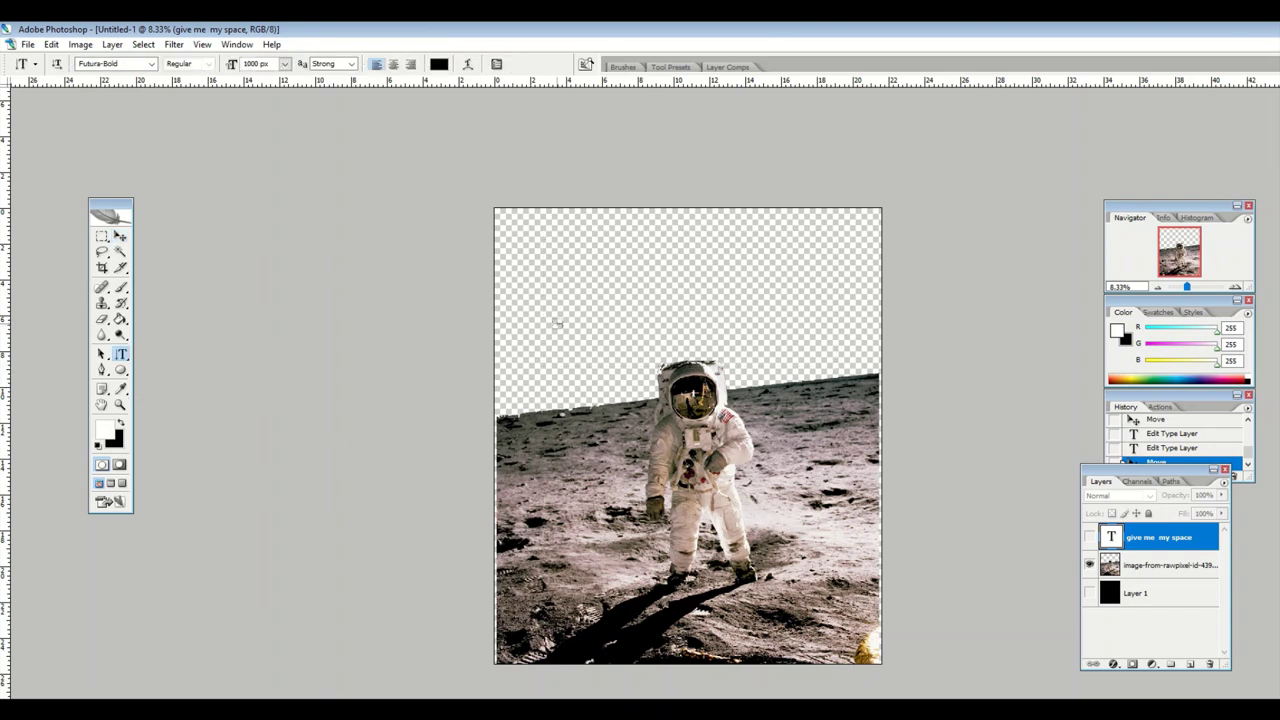
left_click(557, 323)
type("1969")
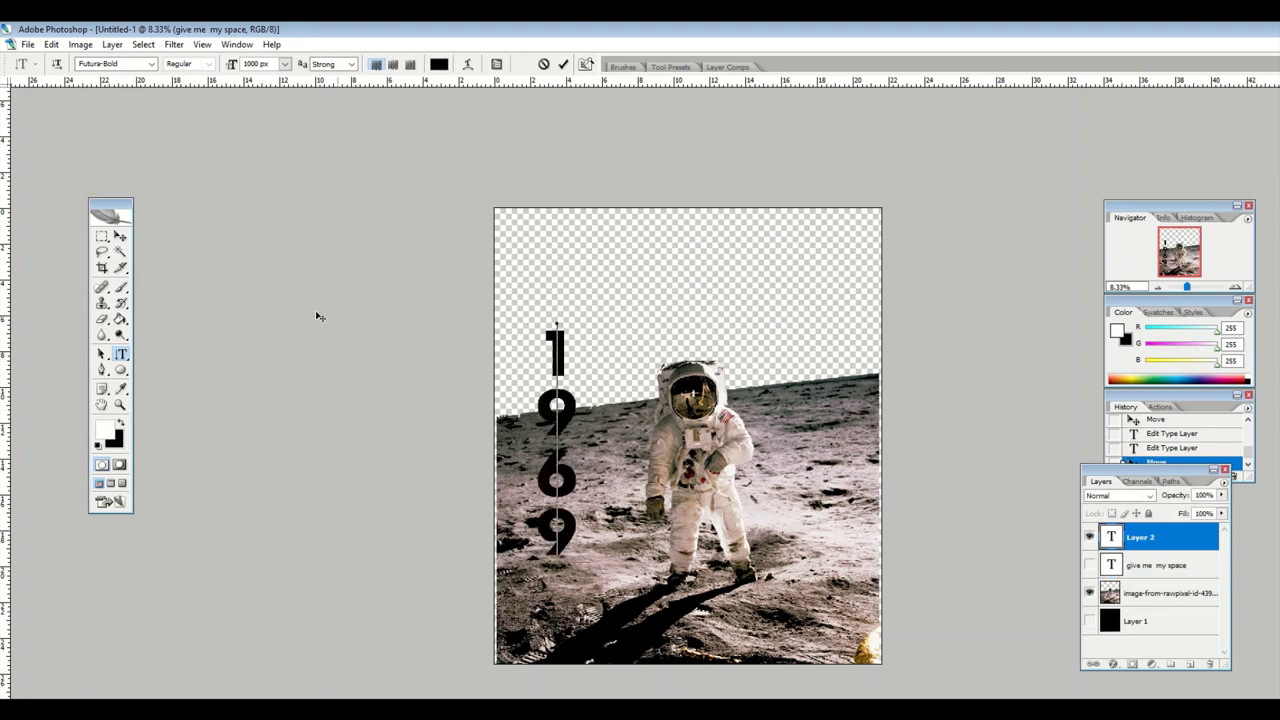
left_click(120, 236)
left_click_drag(286, 334, 249, 397)
- Recolour the vertical "1969" white and move it to the right of the astronaut
left_click(120, 354)
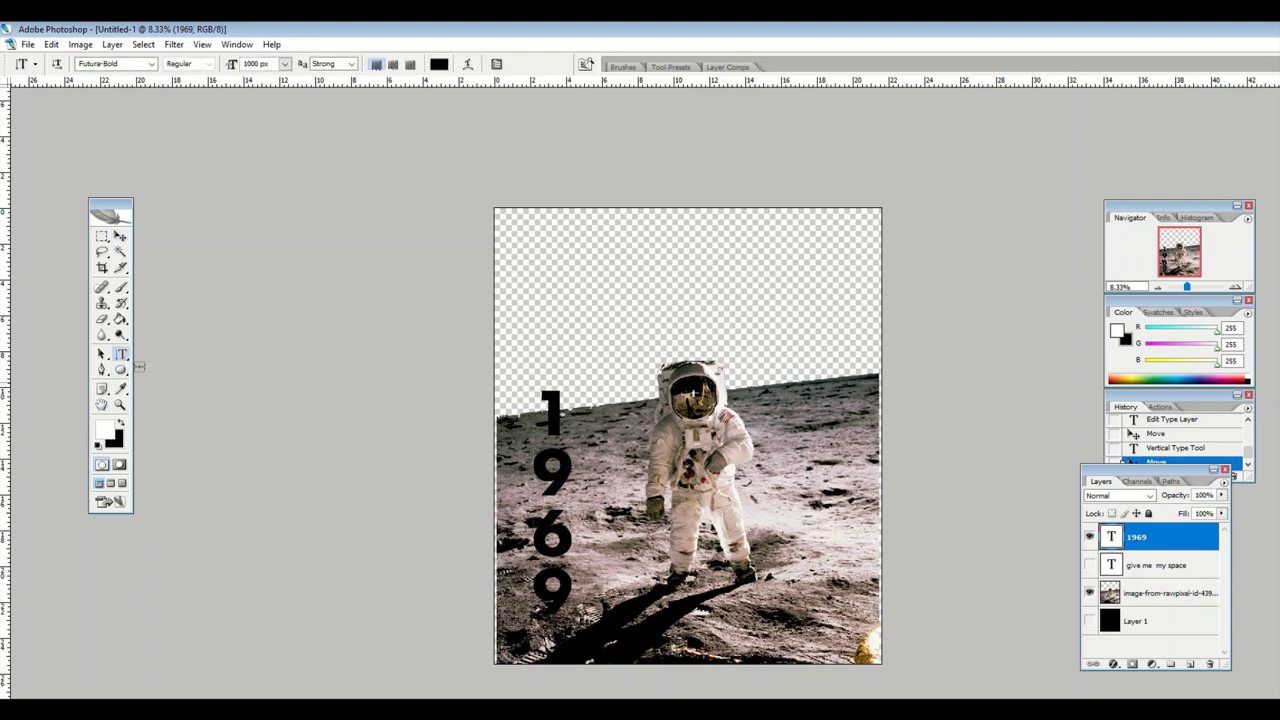
left_click(545, 495)
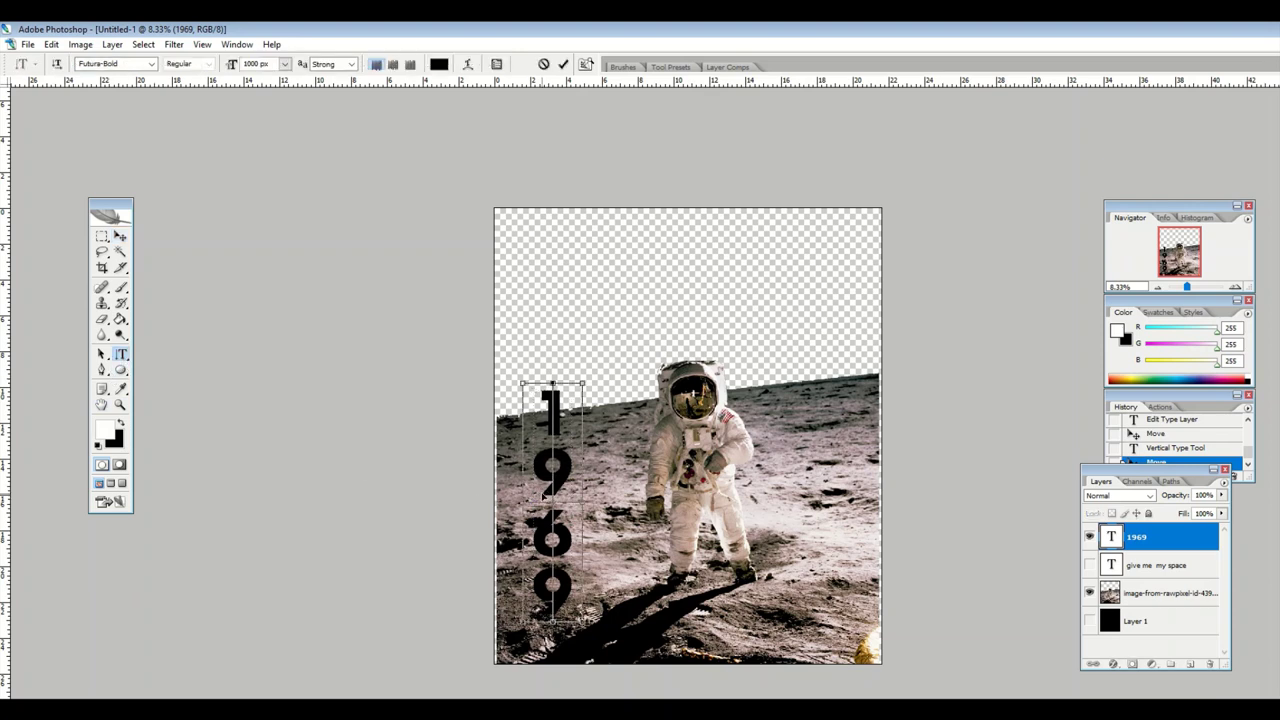
key("ctrl+a")
left_click(439, 64)
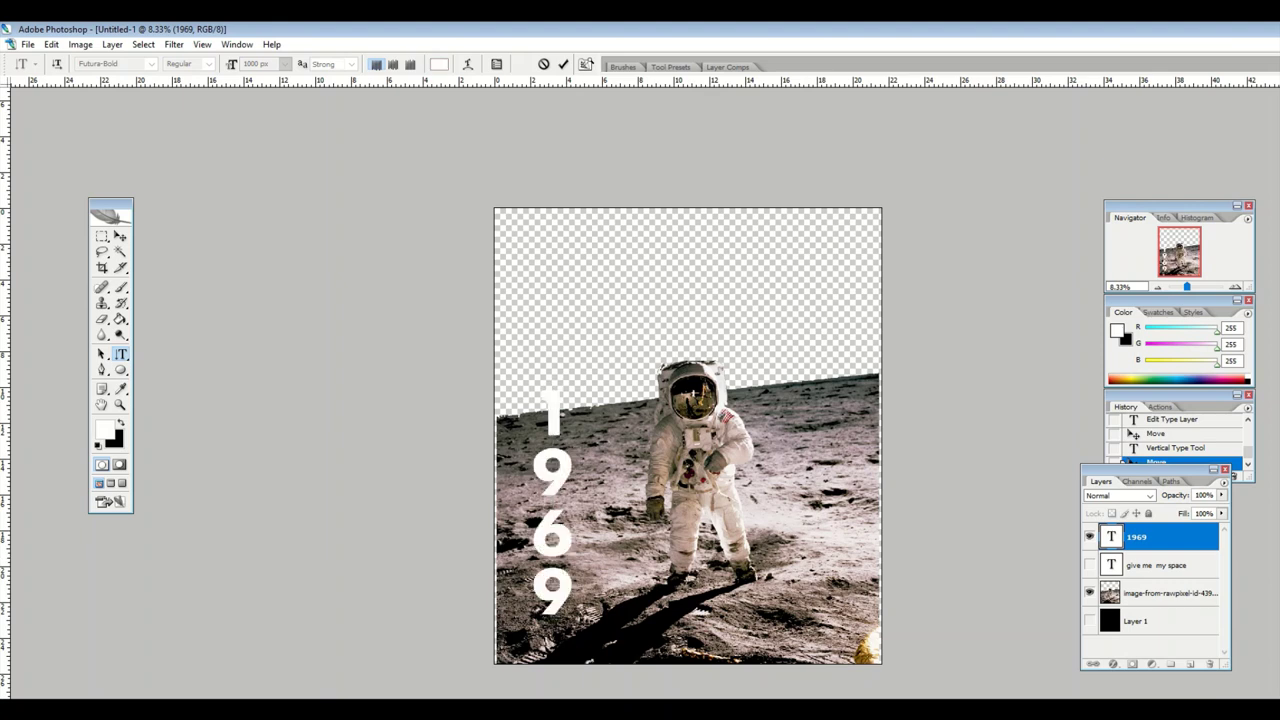
key("Return")
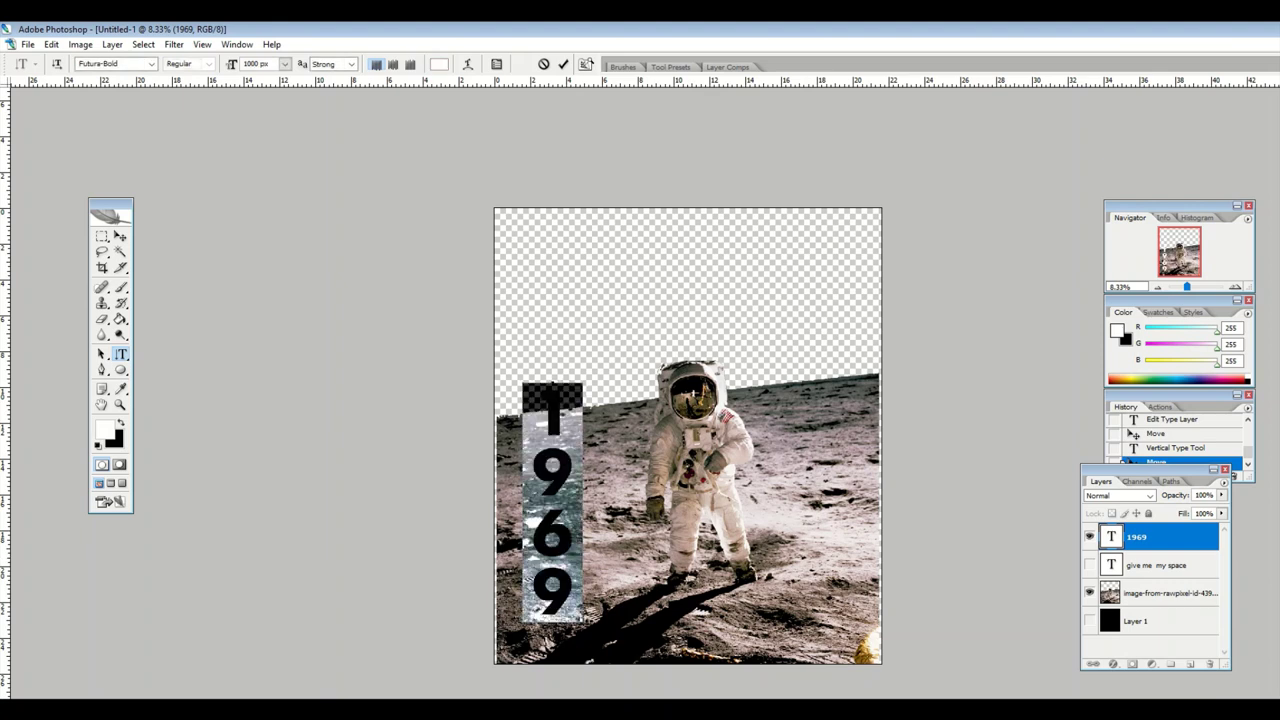
left_click(120, 236)
left_click_drag(189, 271, 528, 318)
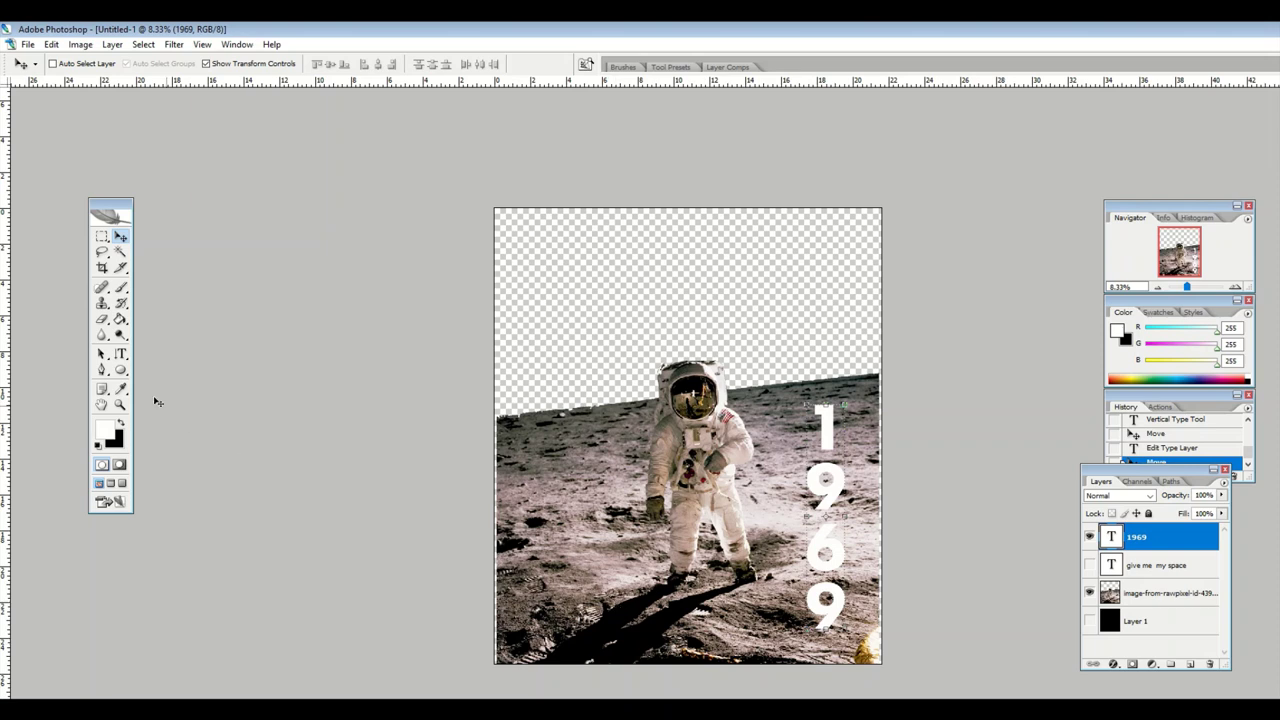
- Add a horizontal text layer reading “one in the empty area above the astronaut
left_click(121, 354)
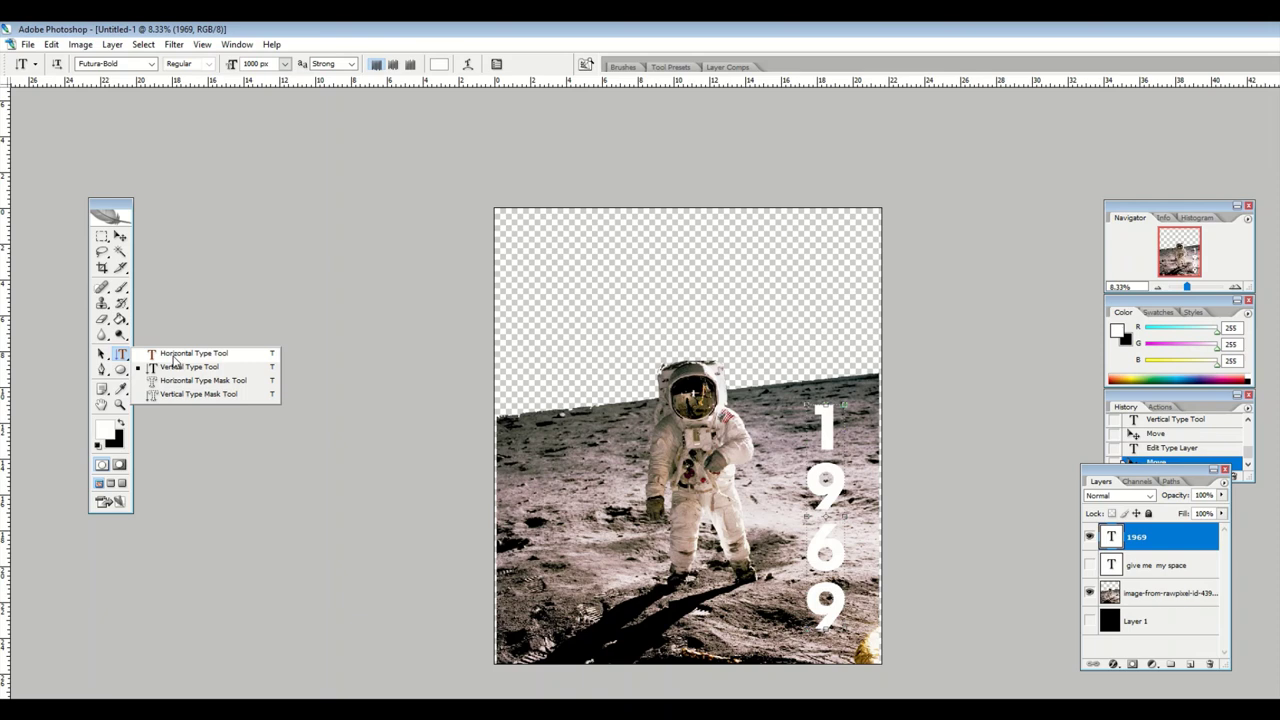
left_click(163, 356)
key("x")
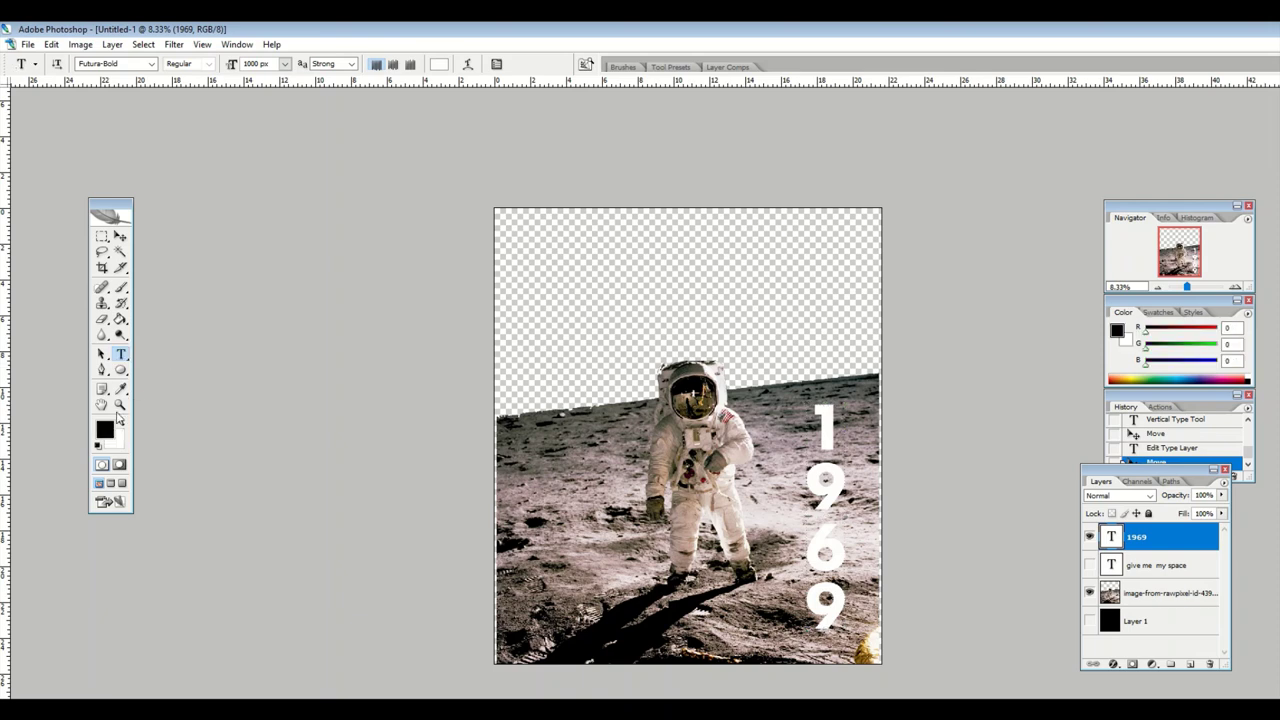
left_click(551, 286)
type("'one")
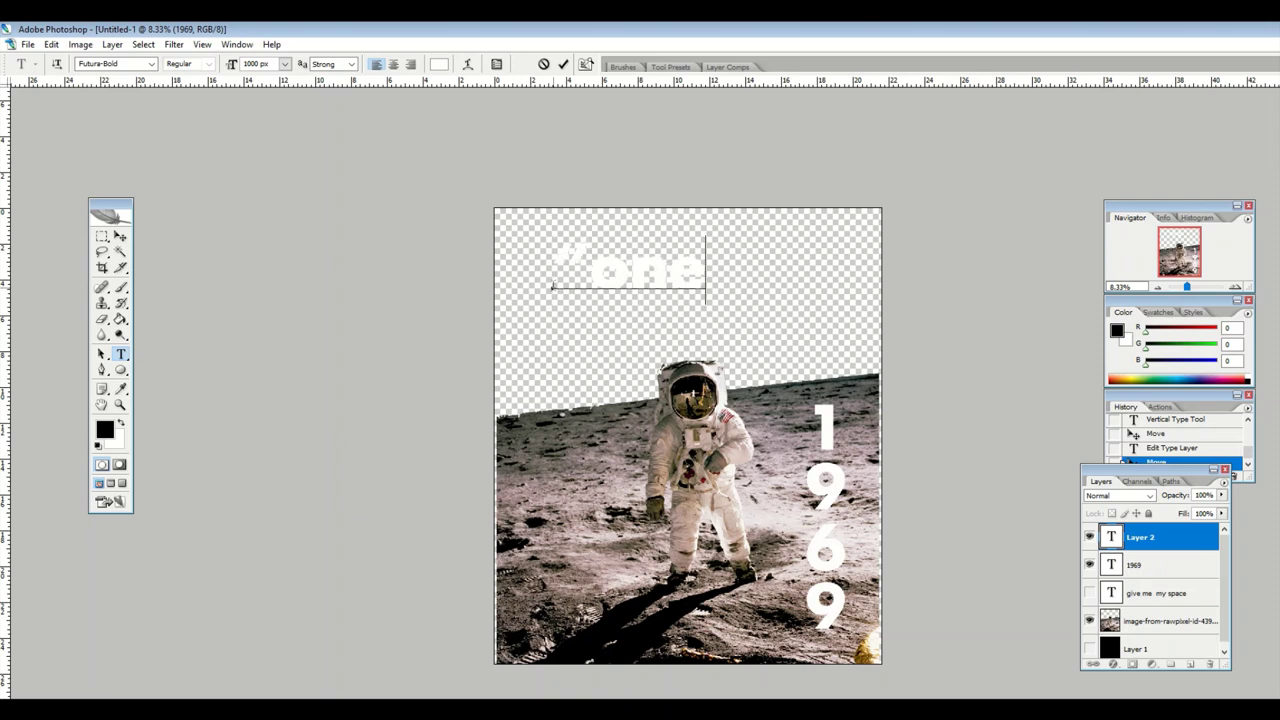
- Set the “one text's colour to black and its font size to 200 px
key("ctrl+a")
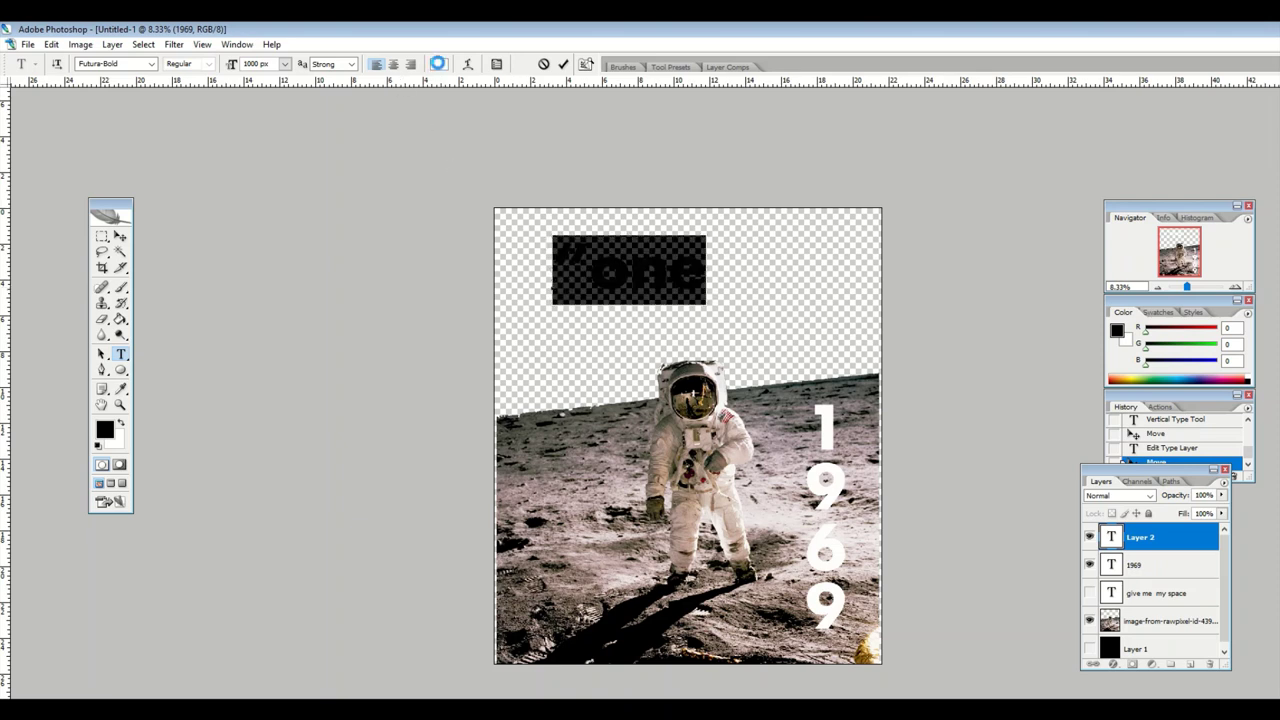
left_click(438, 64)
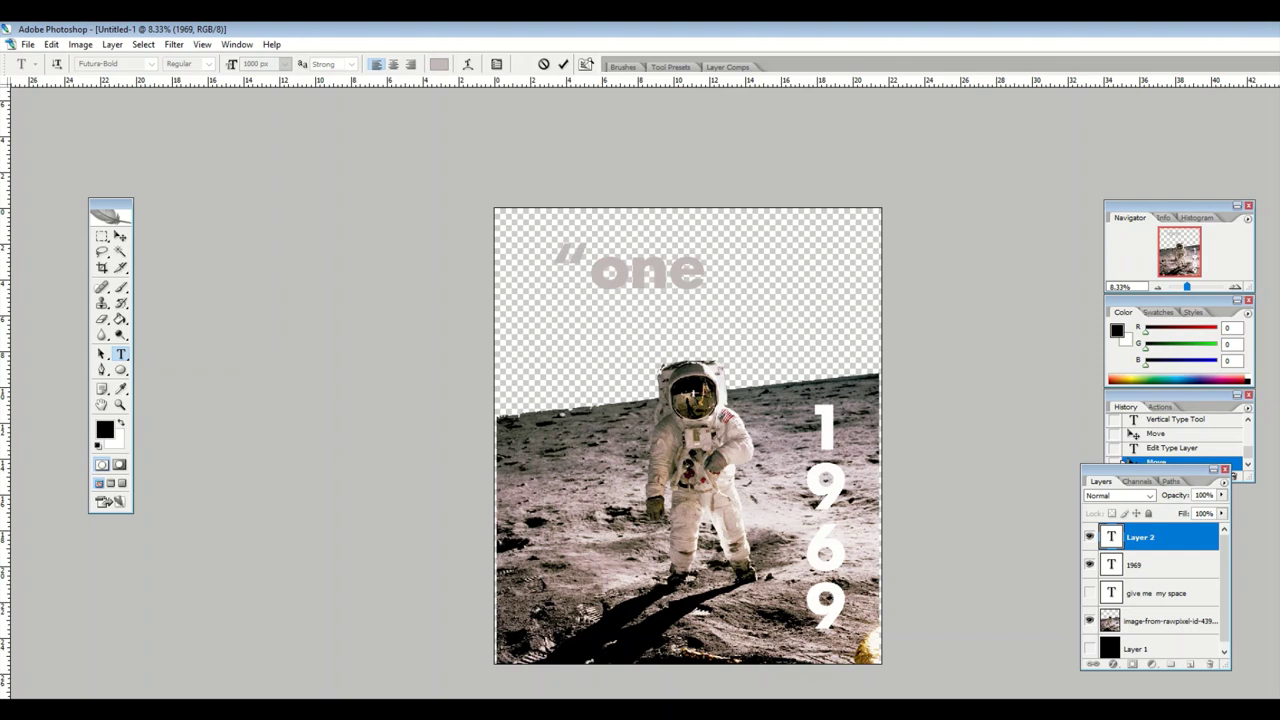
key("Return")
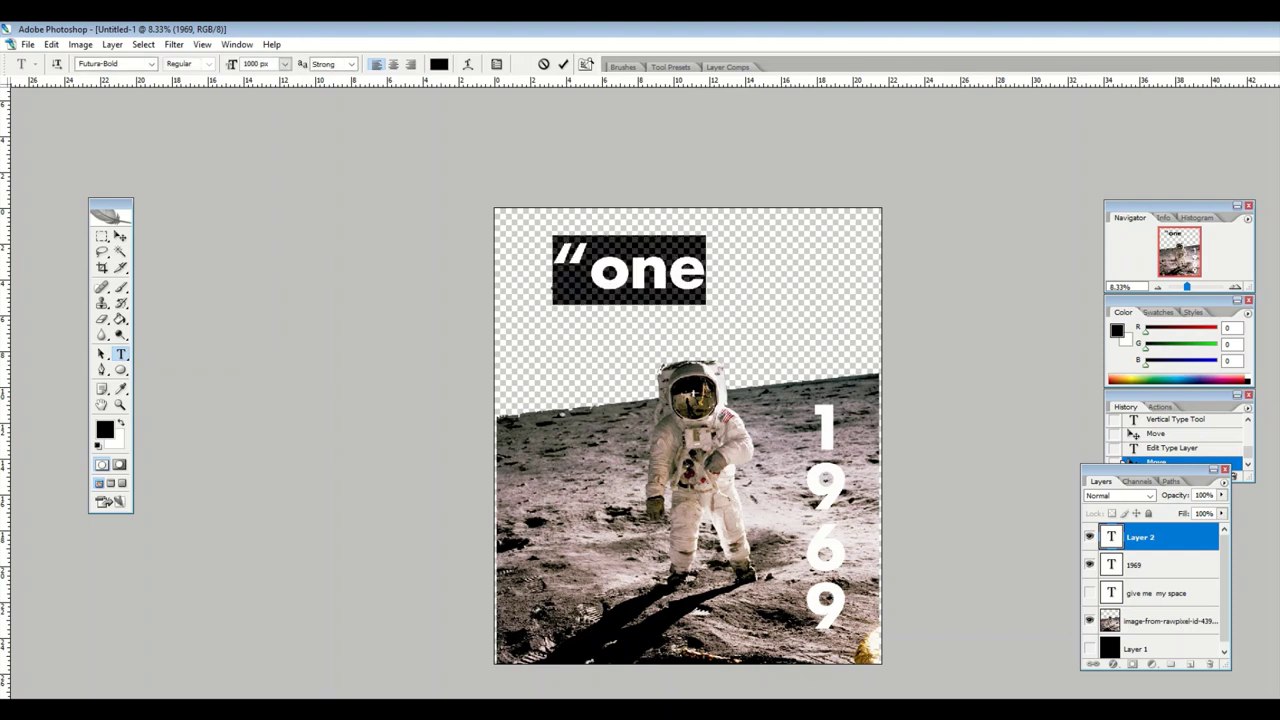
left_click(256, 64)
type("200")
key("Return")
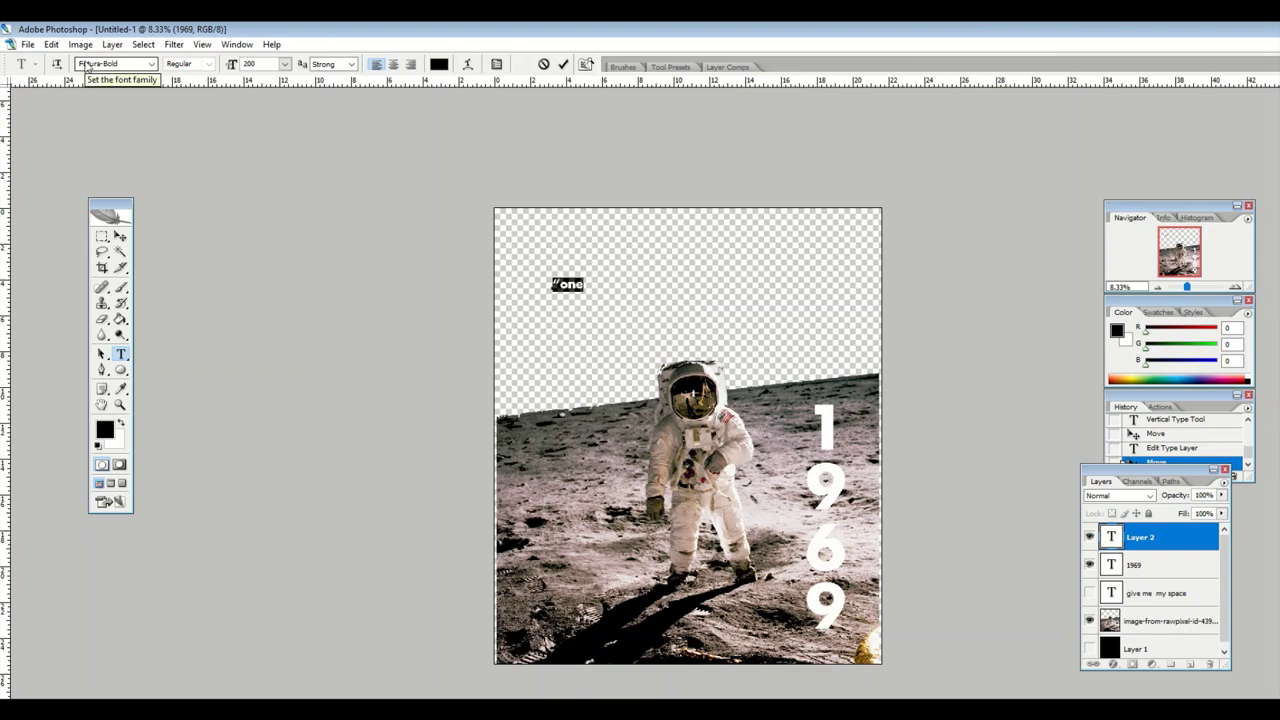
left_click(118, 238)
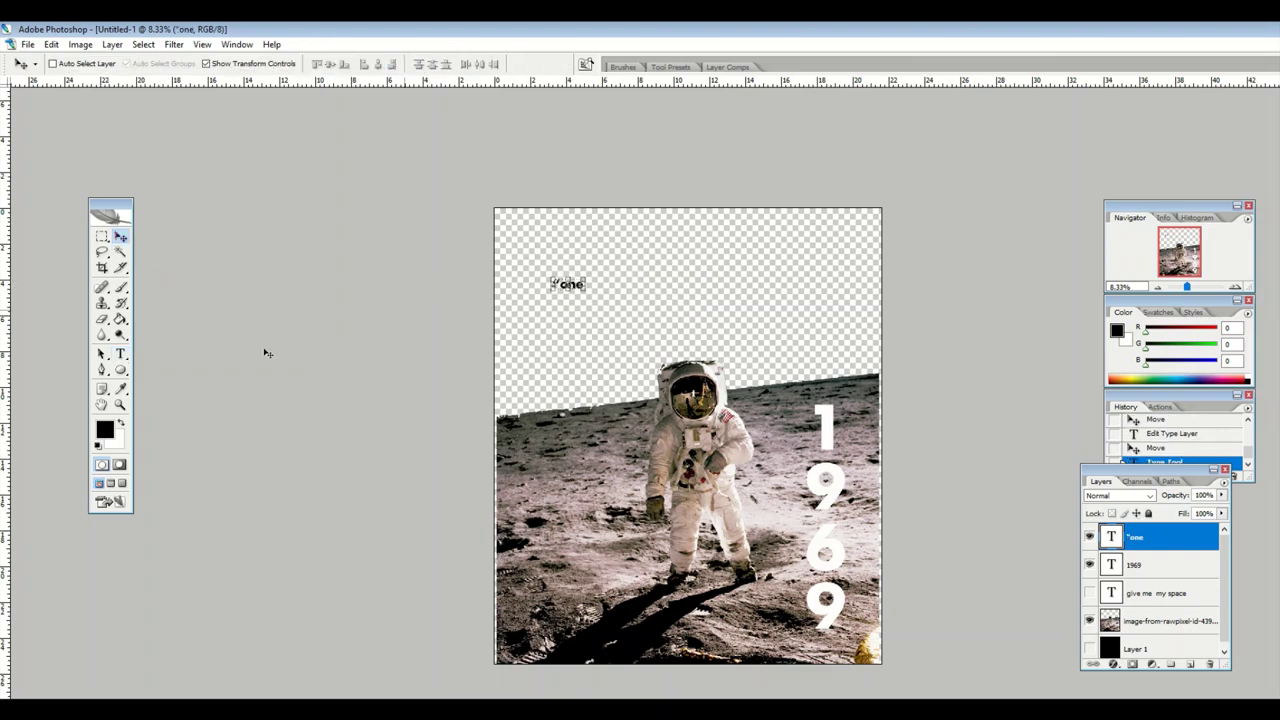
- Replace the small text with the quote “One small step for man; one giant leap for mankind.”
left_click(120, 354)
left_click_drag(551, 284, 584, 285)
type("\"One ")
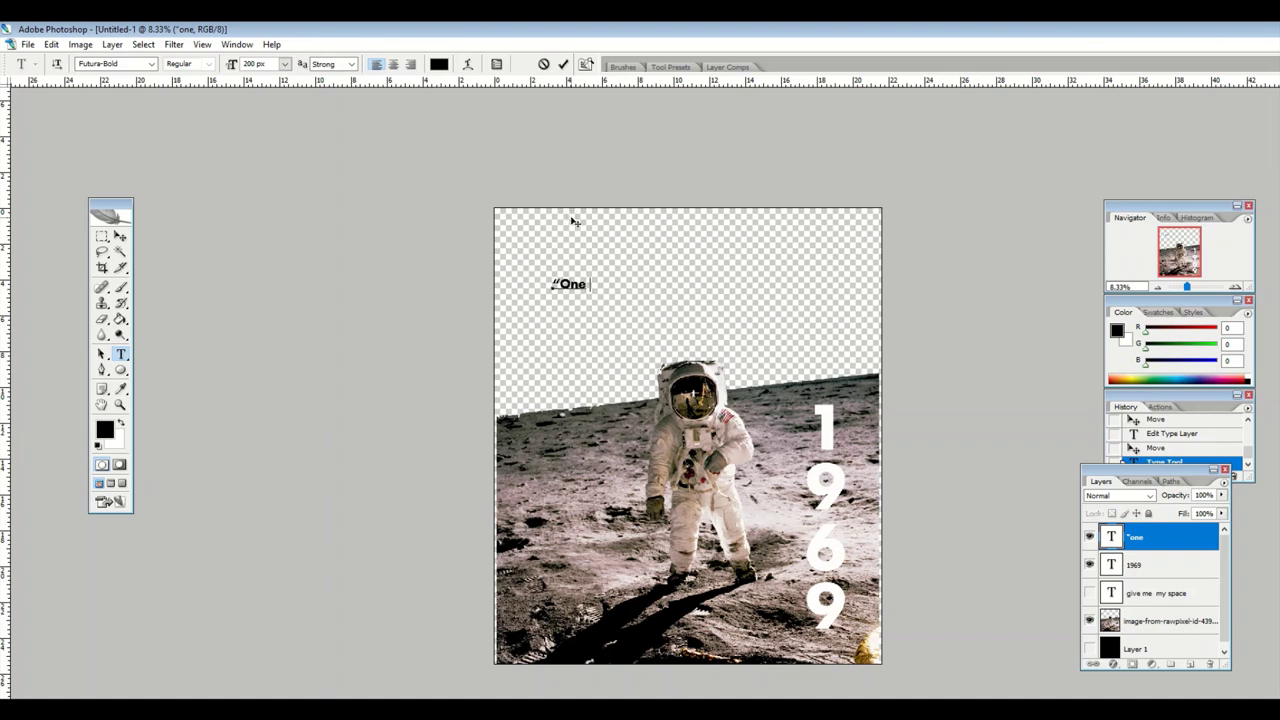
type("small step for man; one giant le")
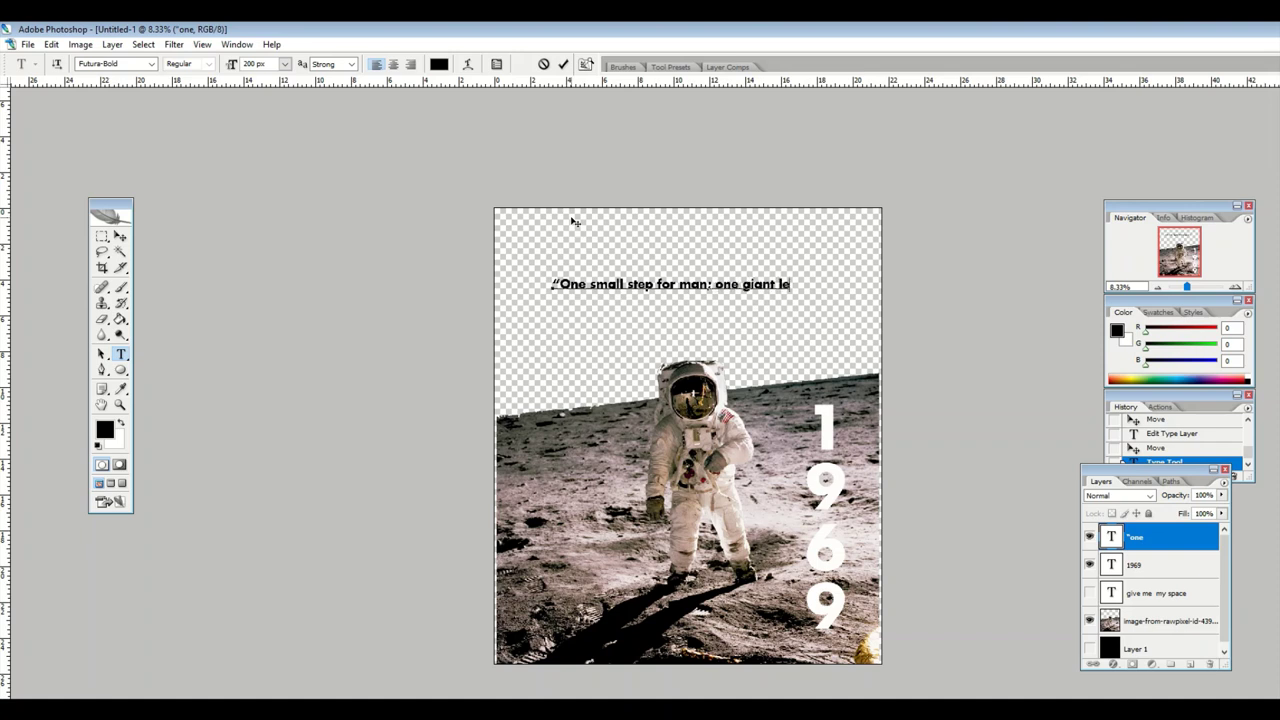
type("ap for mankind.”")
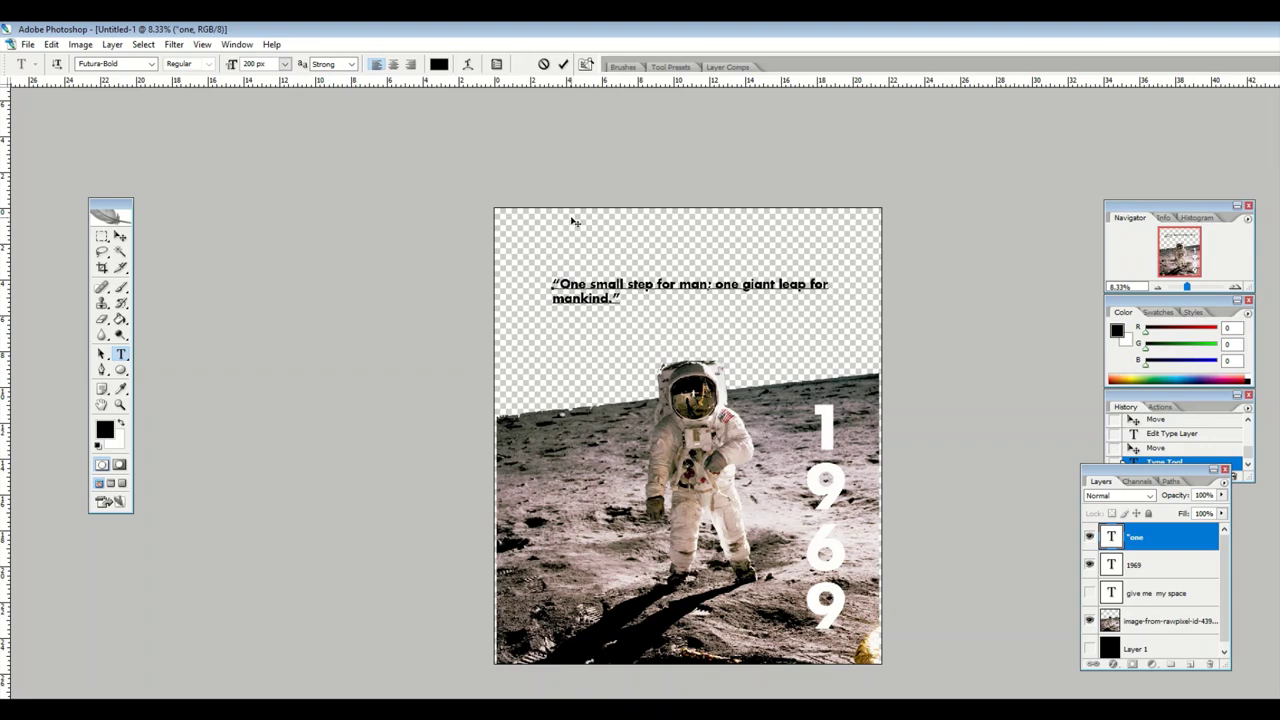